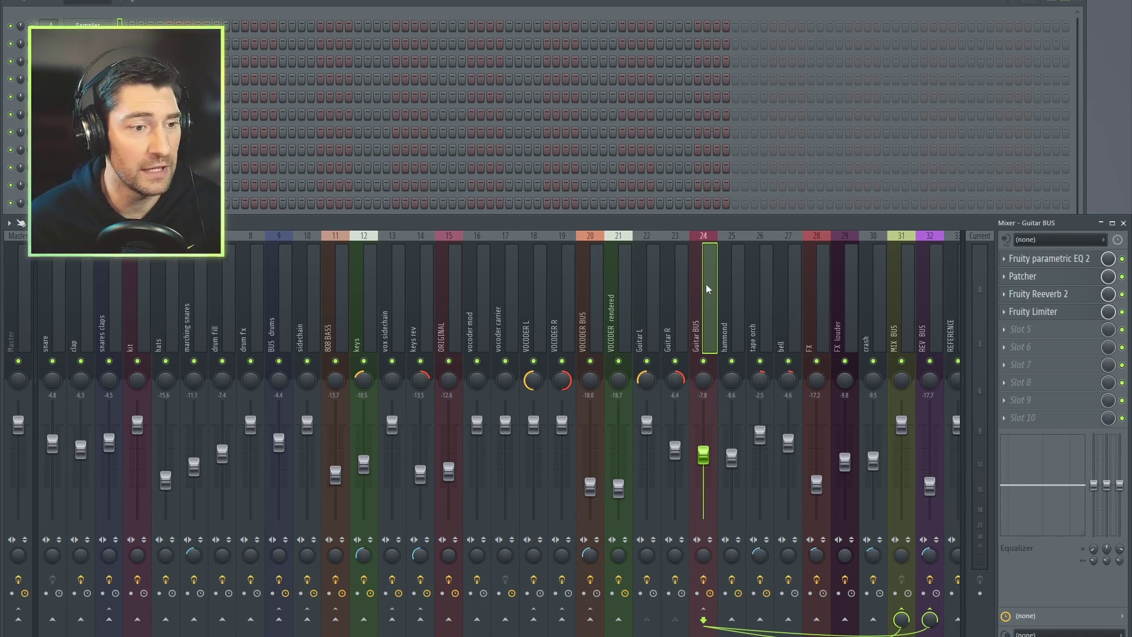
Play the project, solo the guitar tracks together with their bus routing, and stop playback.
key(space)
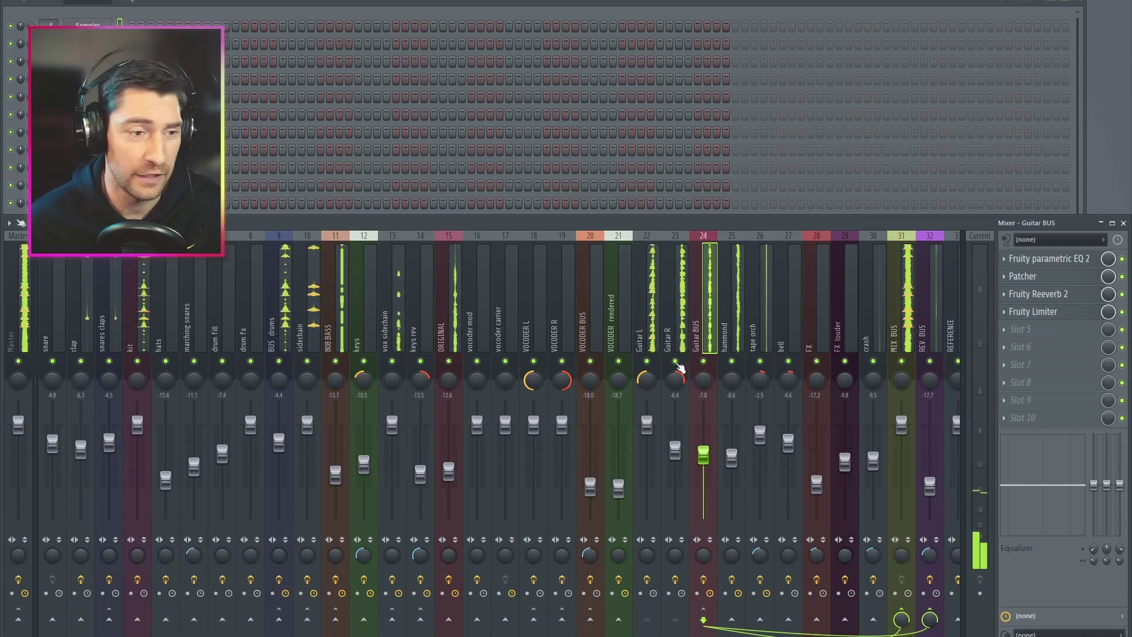
right_click(651, 363)
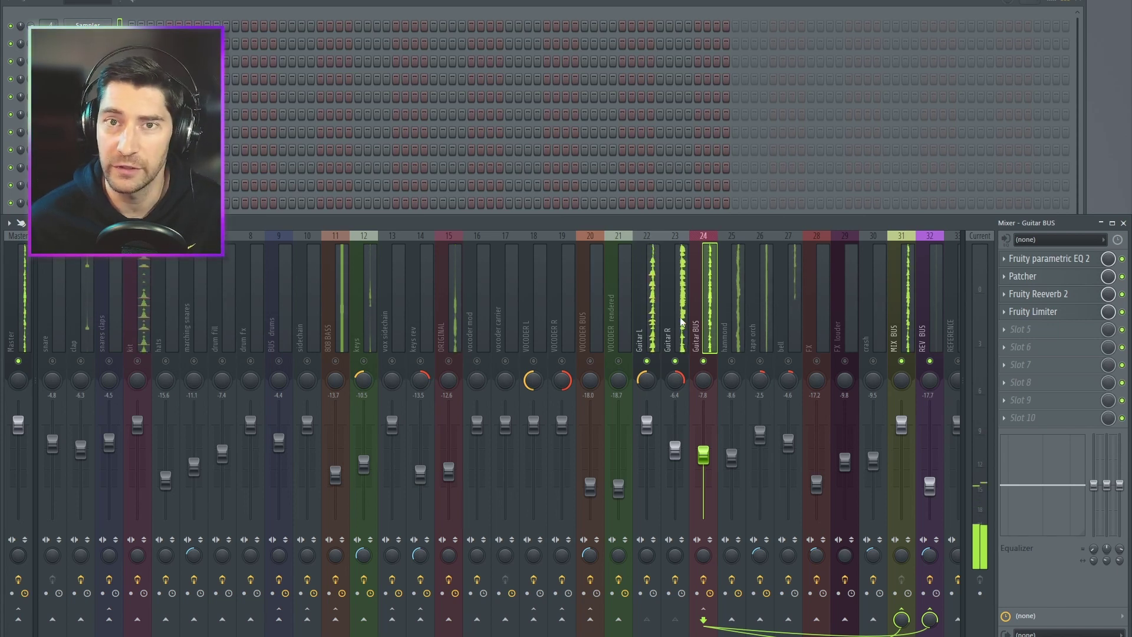
key(space)
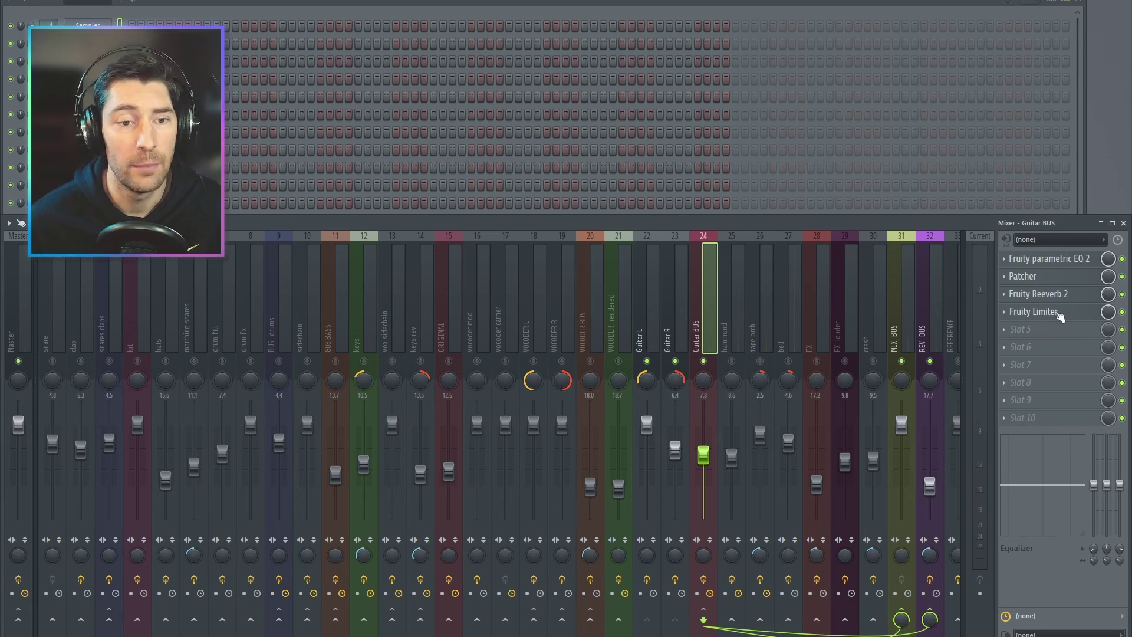
Open the Fruity Limiter on the Guitar BUS and try out its compressor threshold during playback.
click(1033, 312)
drag(735, 60, 758, 37)
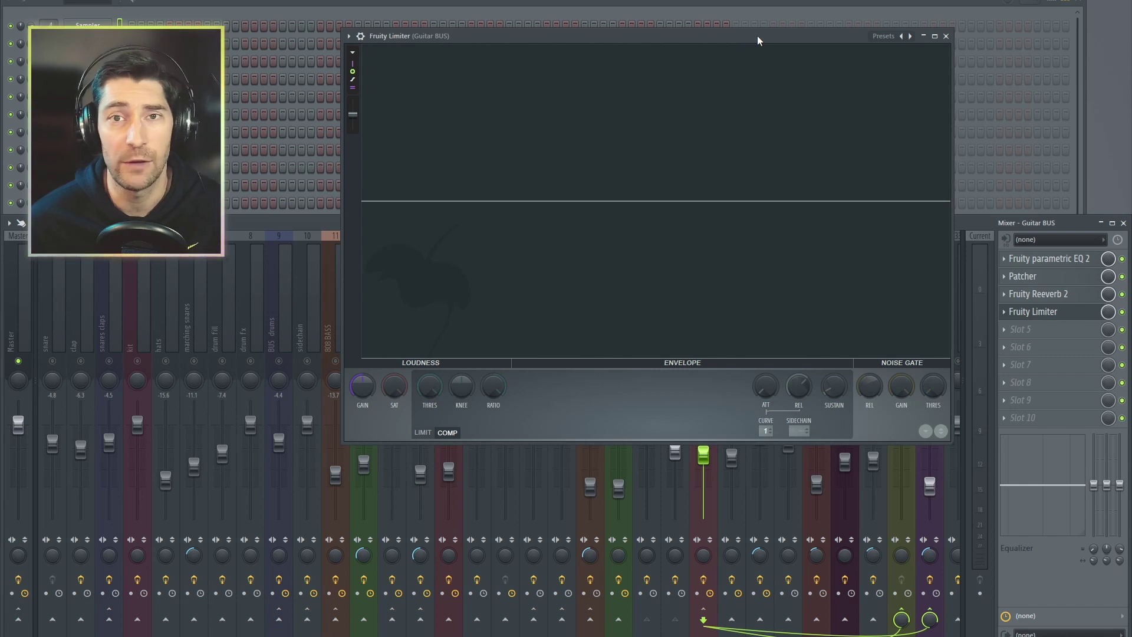
drag(757, 40, 788, 37)
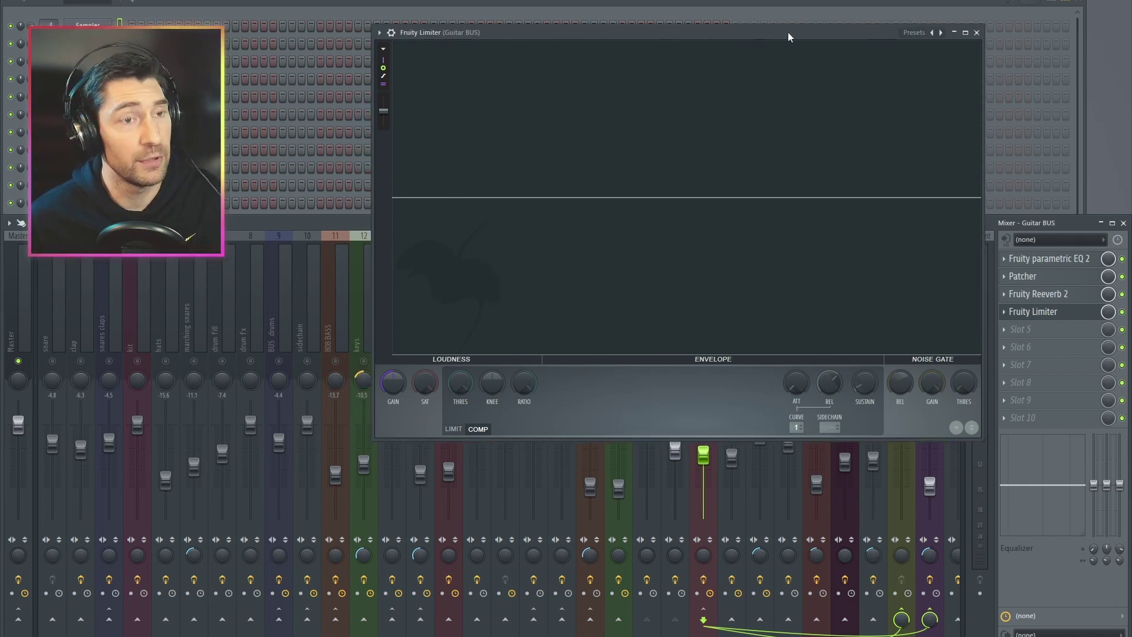
key(space)
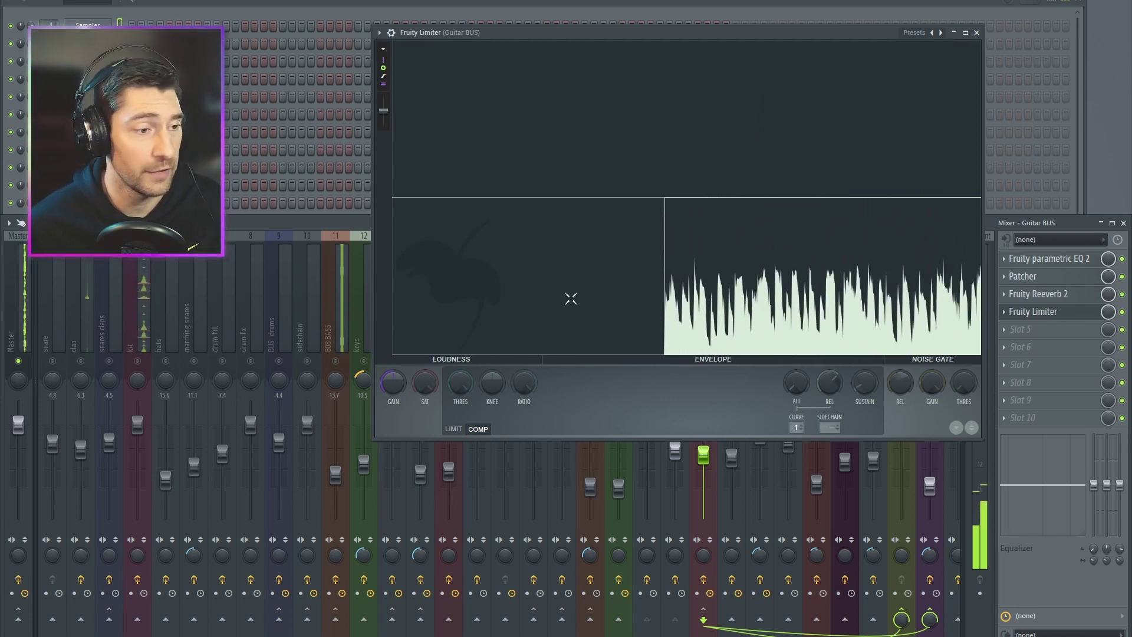
drag(461, 385, 461, 428)
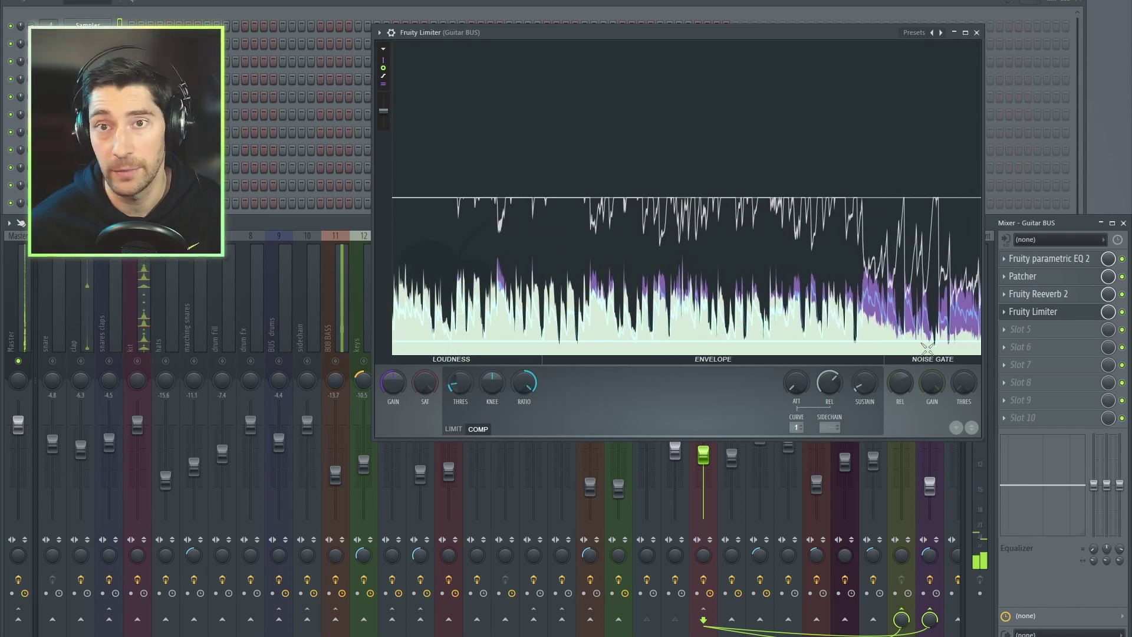
drag(460, 383, 461, 303)
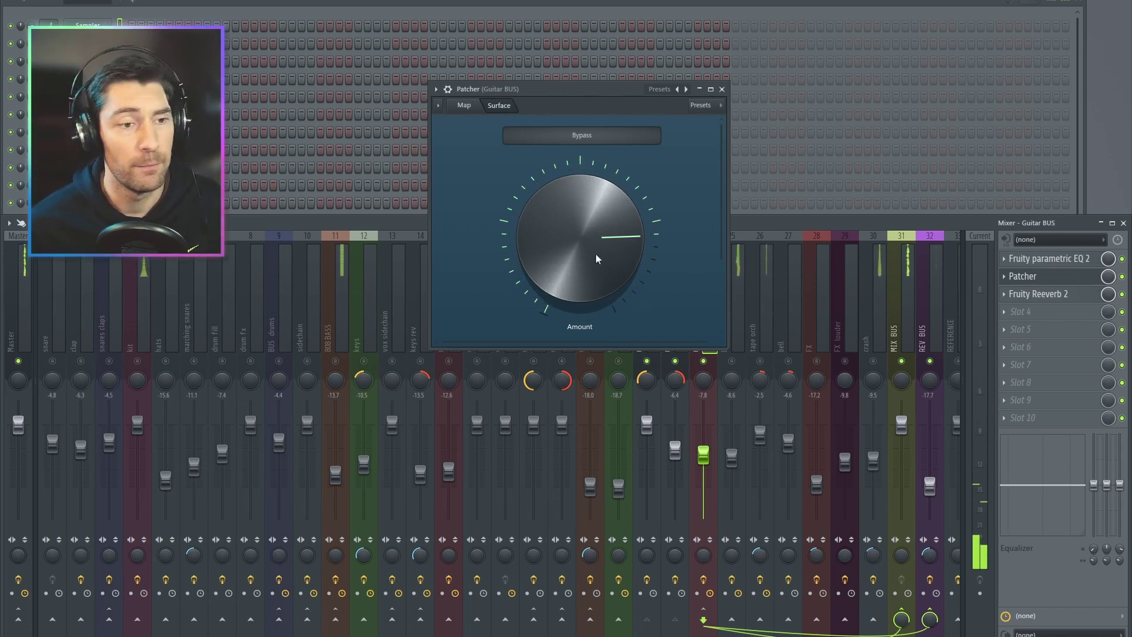
Try the Amount knob of the Guitar BUS Patcher and inspect the Simple Gain comp and Saturation modules in its map.
mouse_move(596, 254)
mouse_down()
mouse_move(596, 366)
mouse_move(595, 269)
mouse_up()
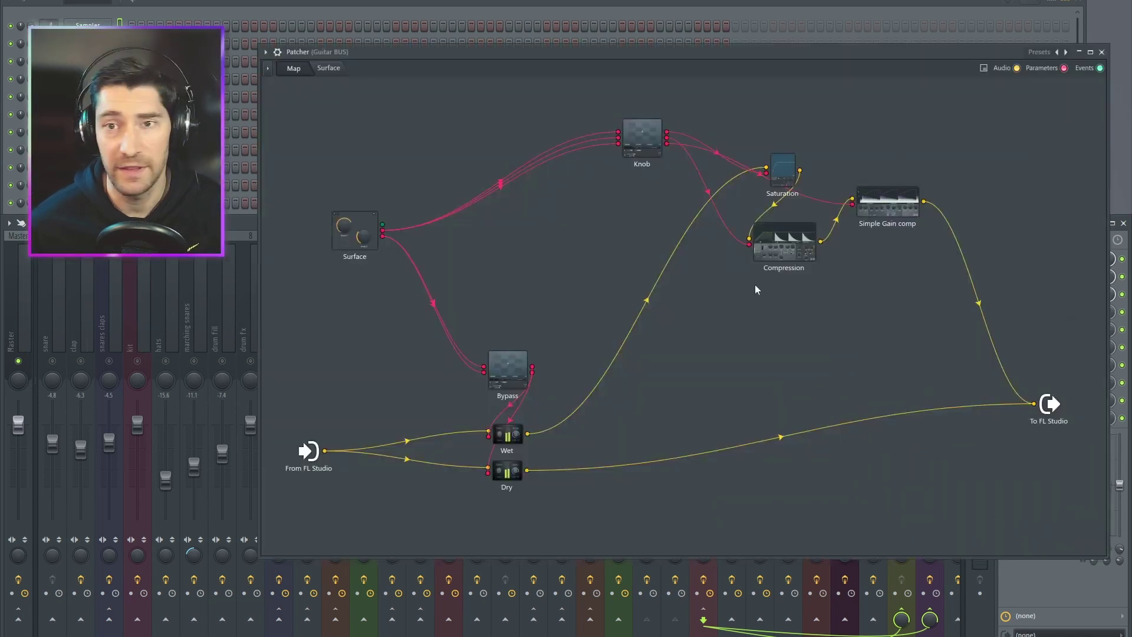
click(888, 207)
click(643, 345)
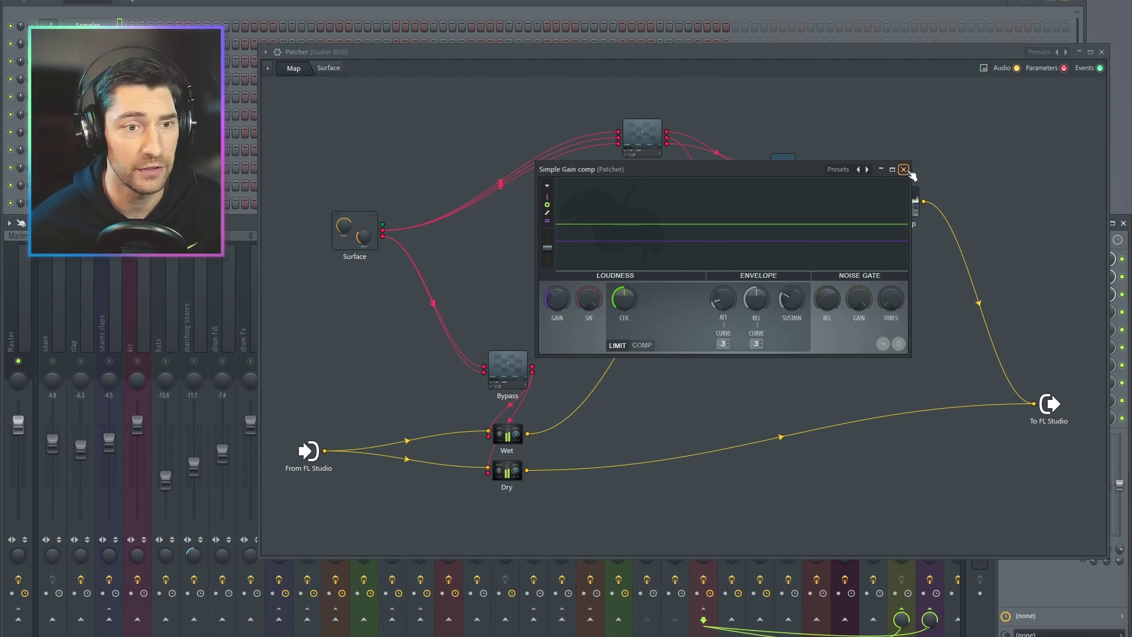
click(903, 169)
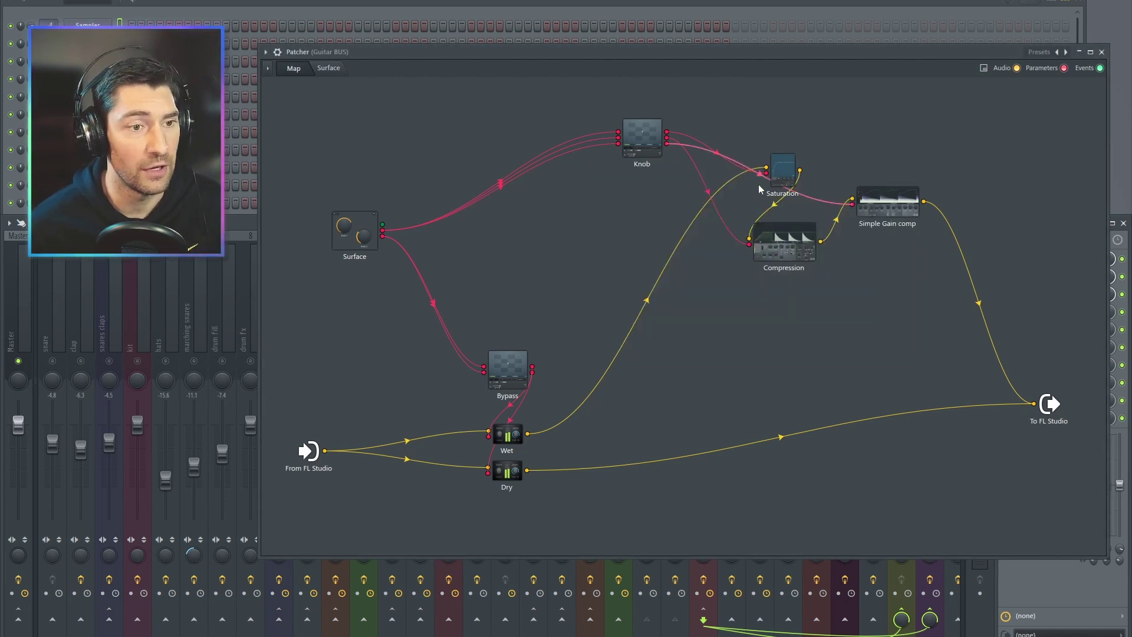
click(781, 170)
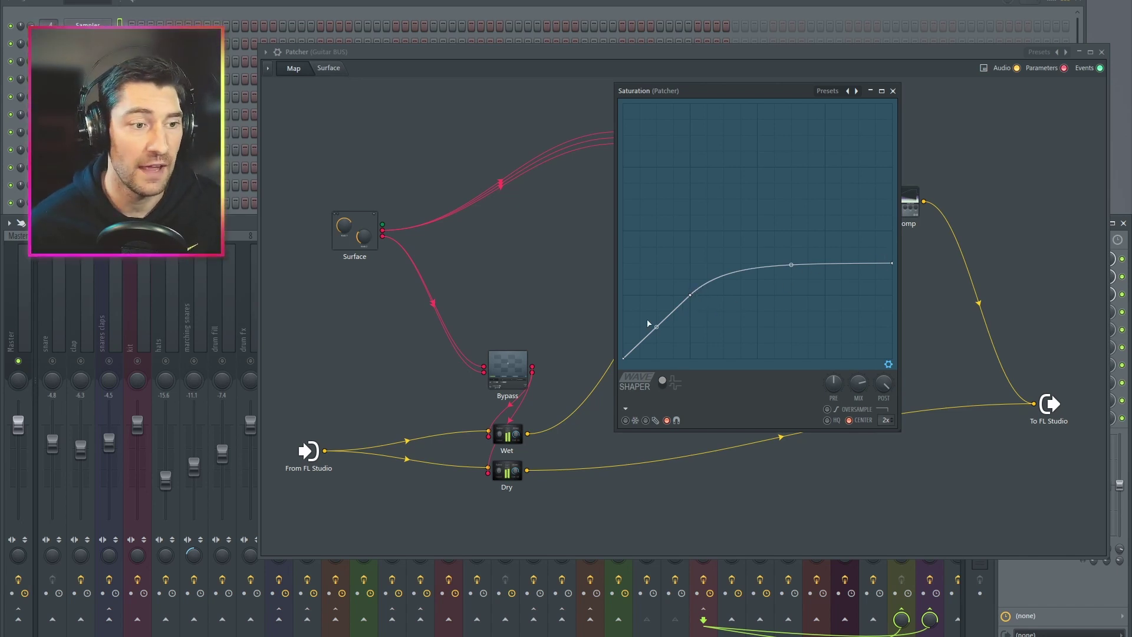
click(893, 91)
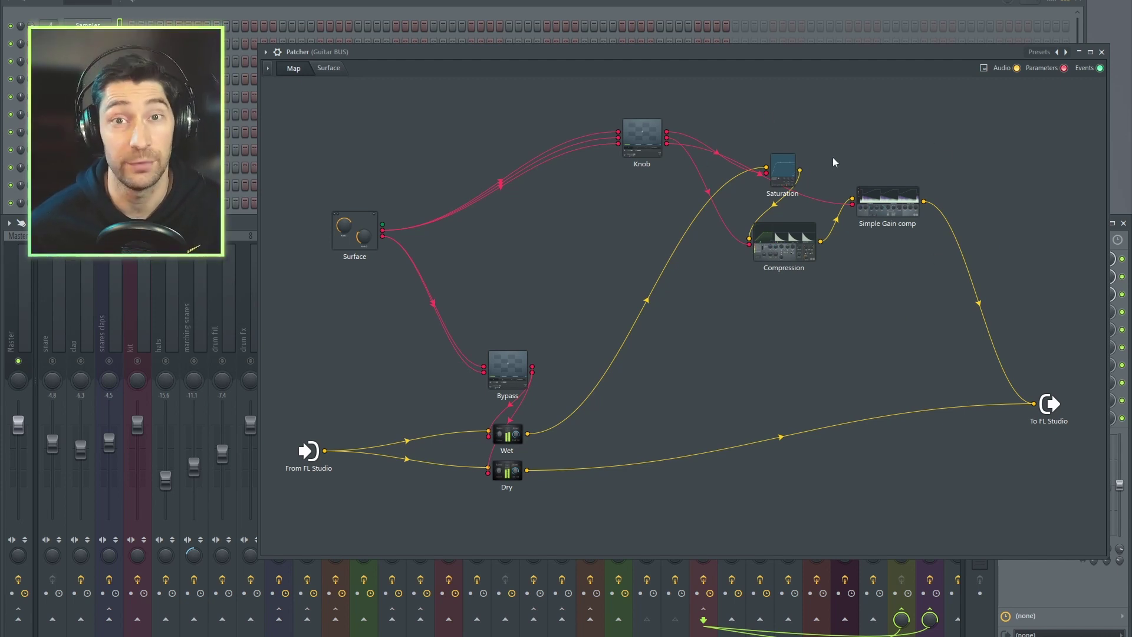
Add a Fruity Parametric EQ 2 to the Patcher map, between the Surface and Saturation modules.
right_click(595, 245)
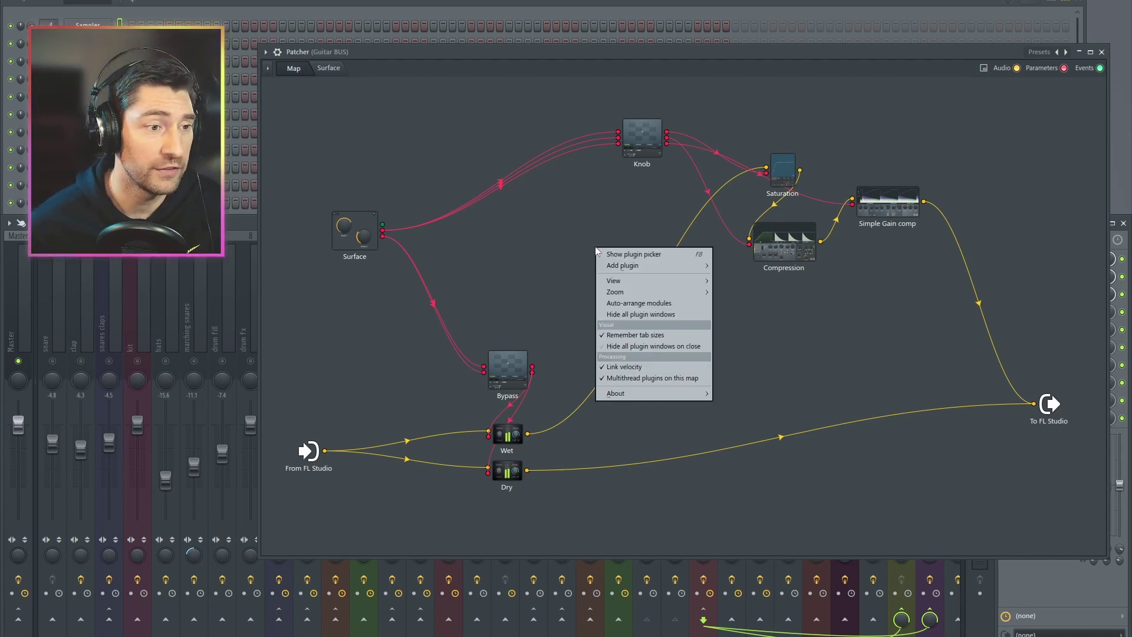
click(613, 254)
drag(632, 258, 610, 242)
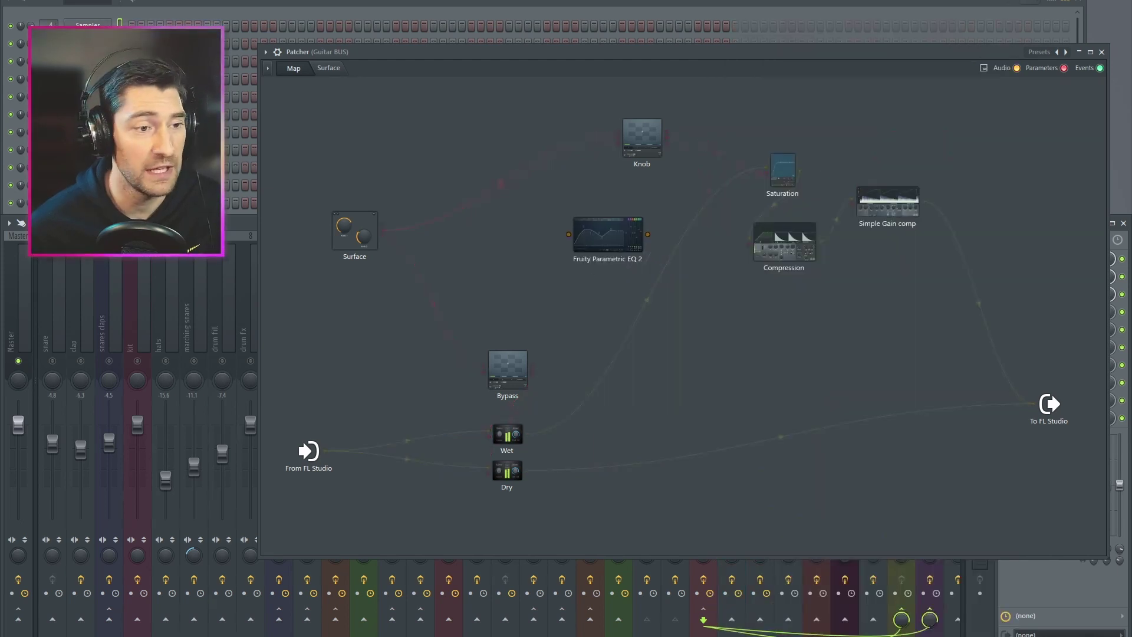
Disable all seven bands of the new Fruity Parametric EQ 2, keep its main level at the centre, and close it.
double_click(610, 241)
drag(612, 218, 674, 161)
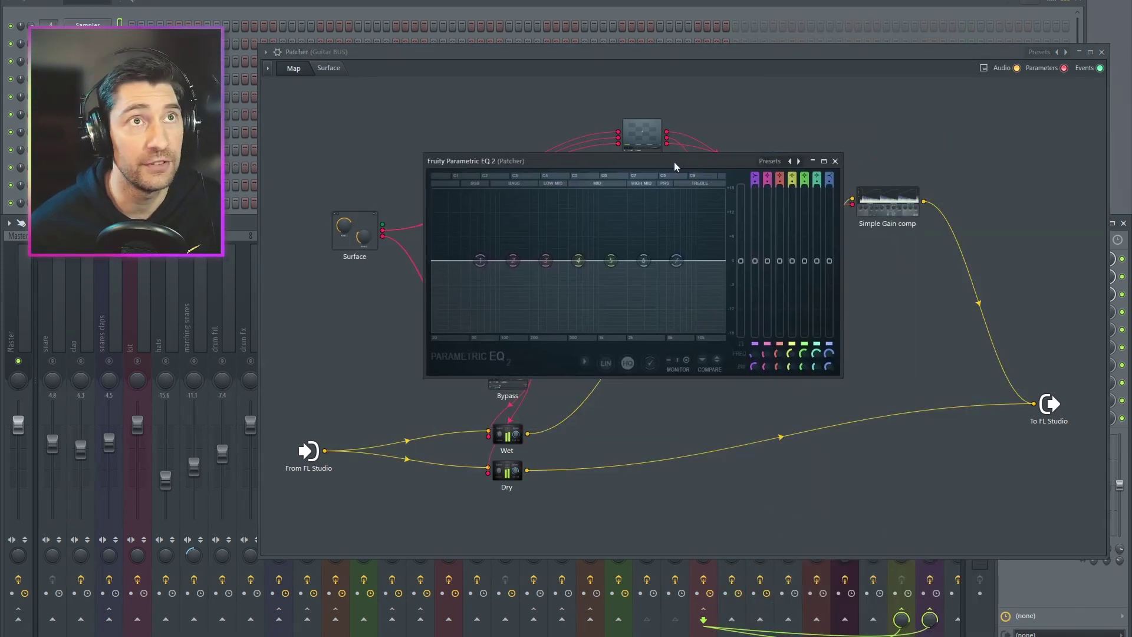
drag(759, 177, 790, 178)
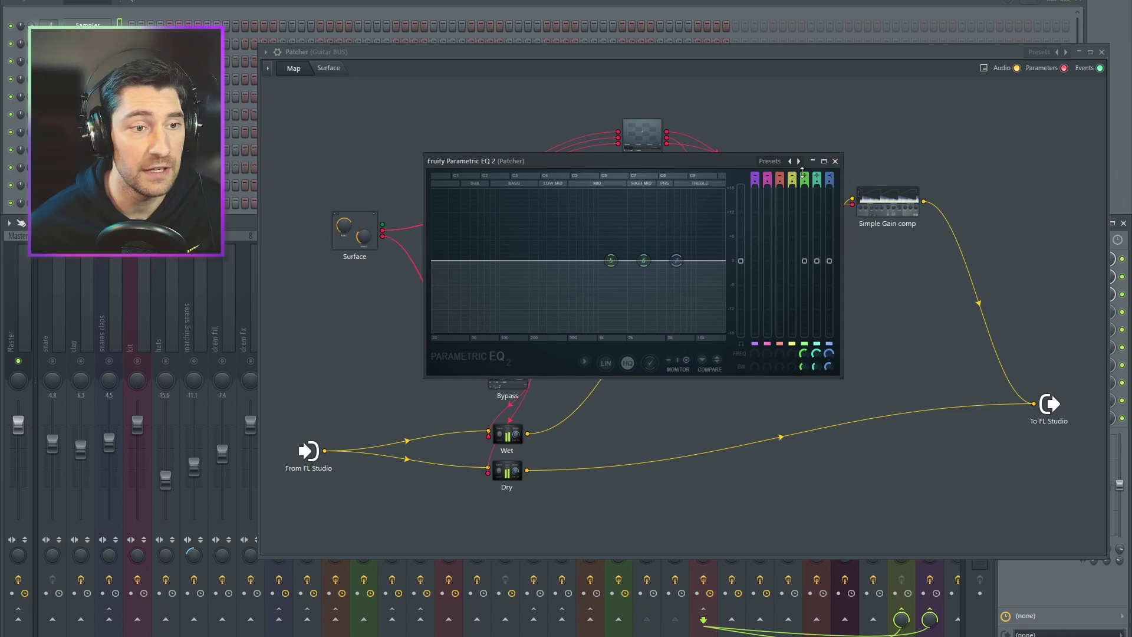
click(804, 177)
click(817, 177)
click(829, 176)
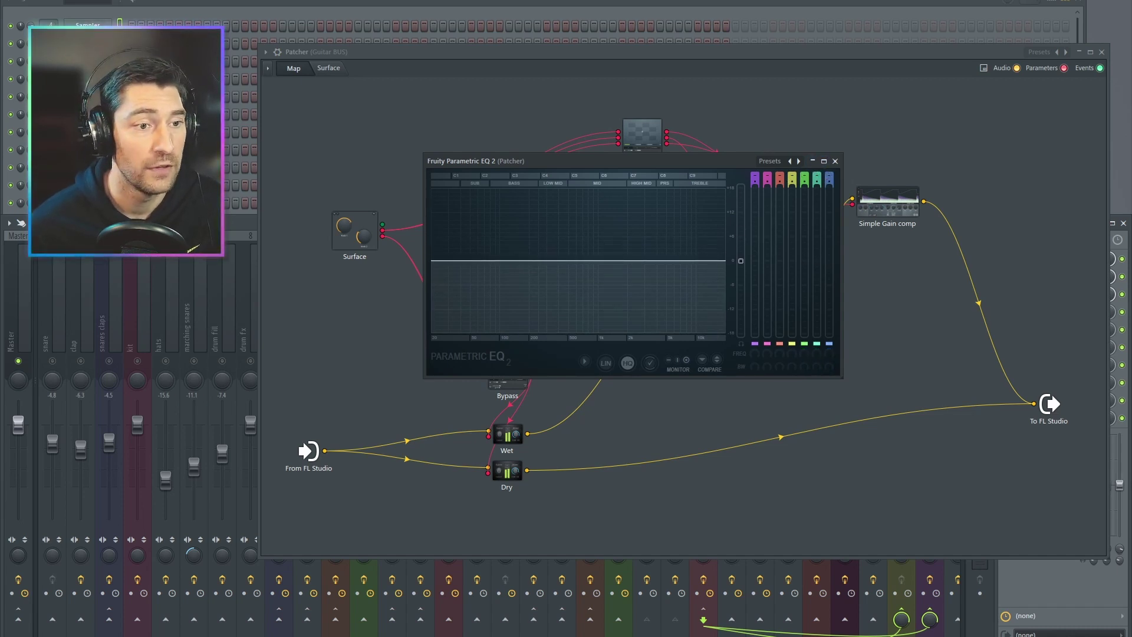
mouse_move(742, 262)
mouse_down()
mouse_move(741, 187)
mouse_move(741, 261)
mouse_up()
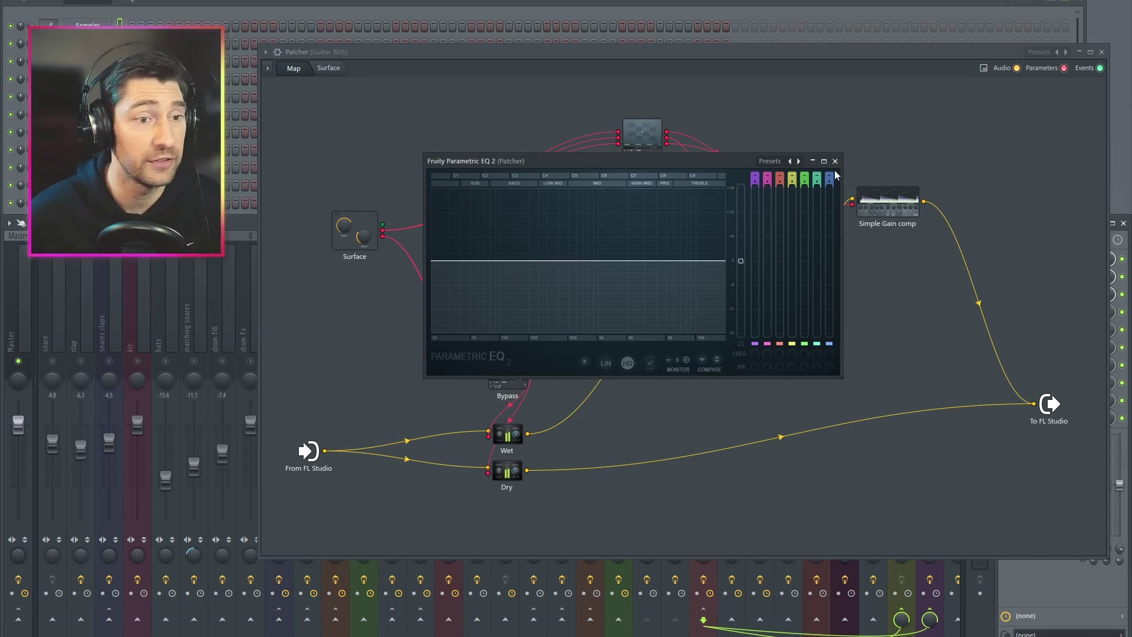
mouse_move(741, 261)
mouse_down()
mouse_move(741, 218)
mouse_move(742, 289)
mouse_move(741, 260)
mouse_up()
key(Escape)
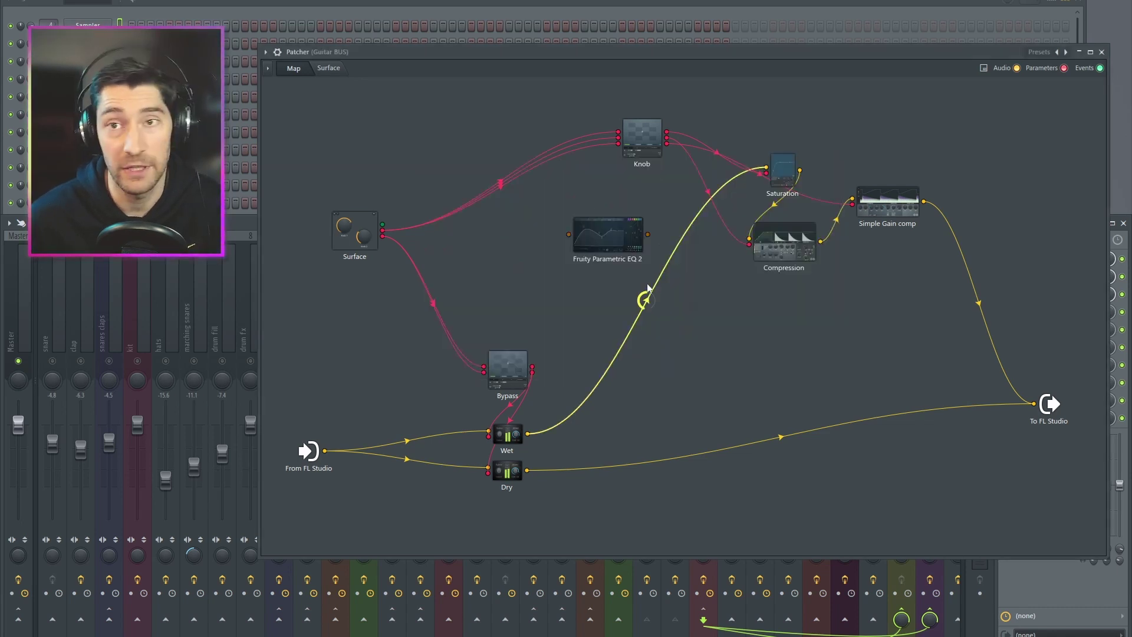
Place a copy of the EQ between Simple Gain comp and To FL Studio, keeping Dry connected to the output.
right_click(627, 242)
drag(653, 258, 989, 269)
drag(1034, 404, 953, 268)
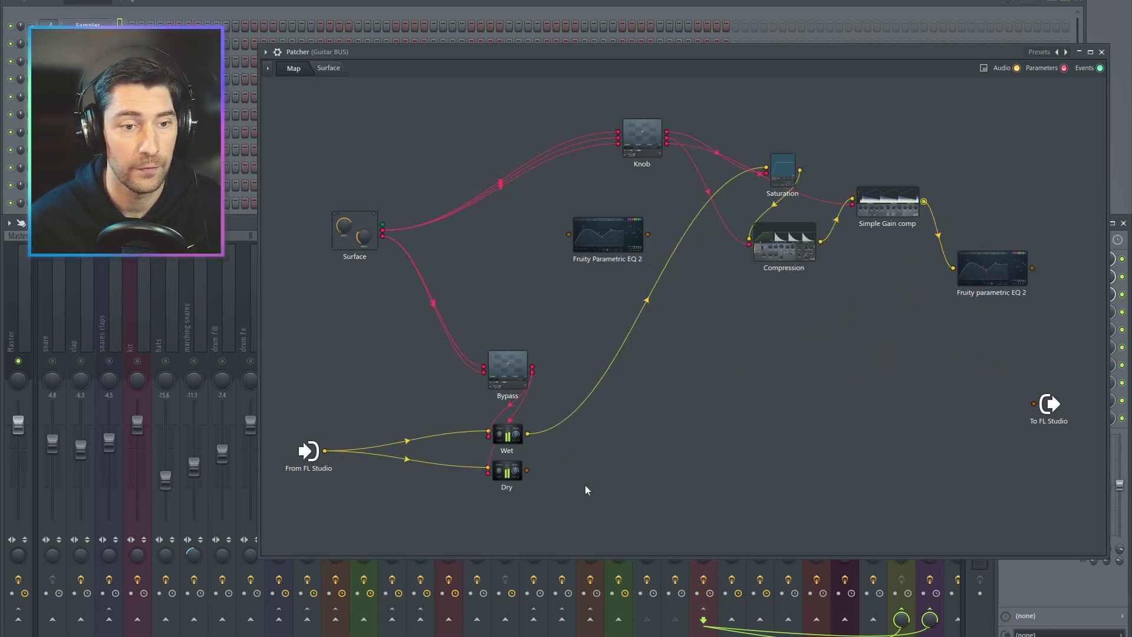
drag(527, 470, 1034, 404)
drag(1032, 268, 1033, 404)
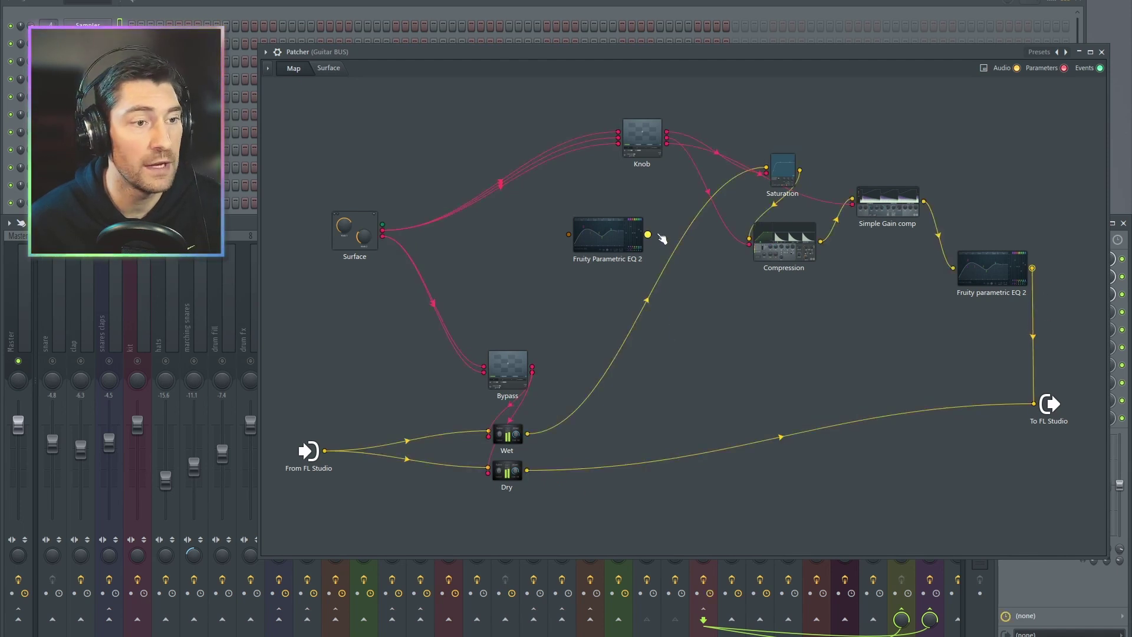
Route the Wet module through the first EQ into Saturation and activate a parameter input on that EQ.
drag(766, 168, 569, 234)
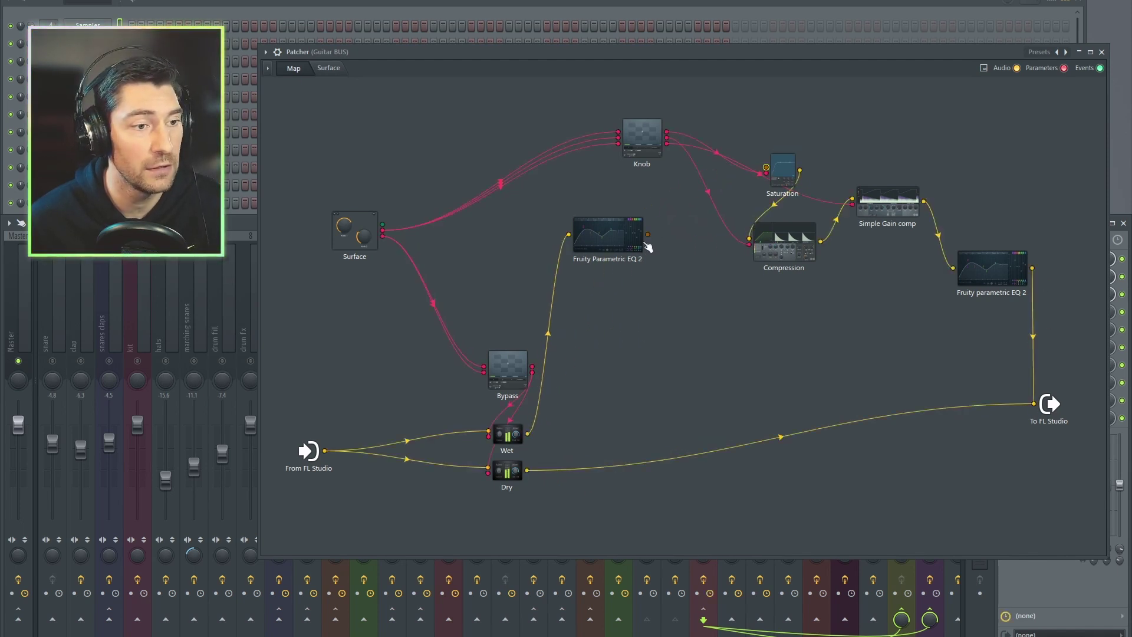
drag(648, 234, 766, 167)
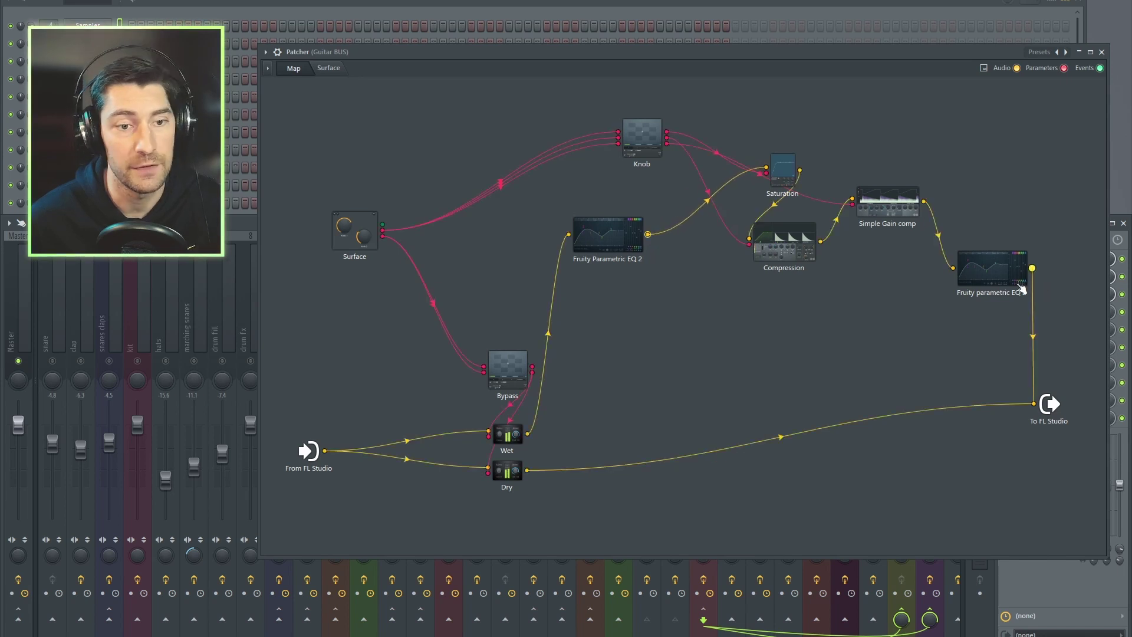
right_click(642, 241)
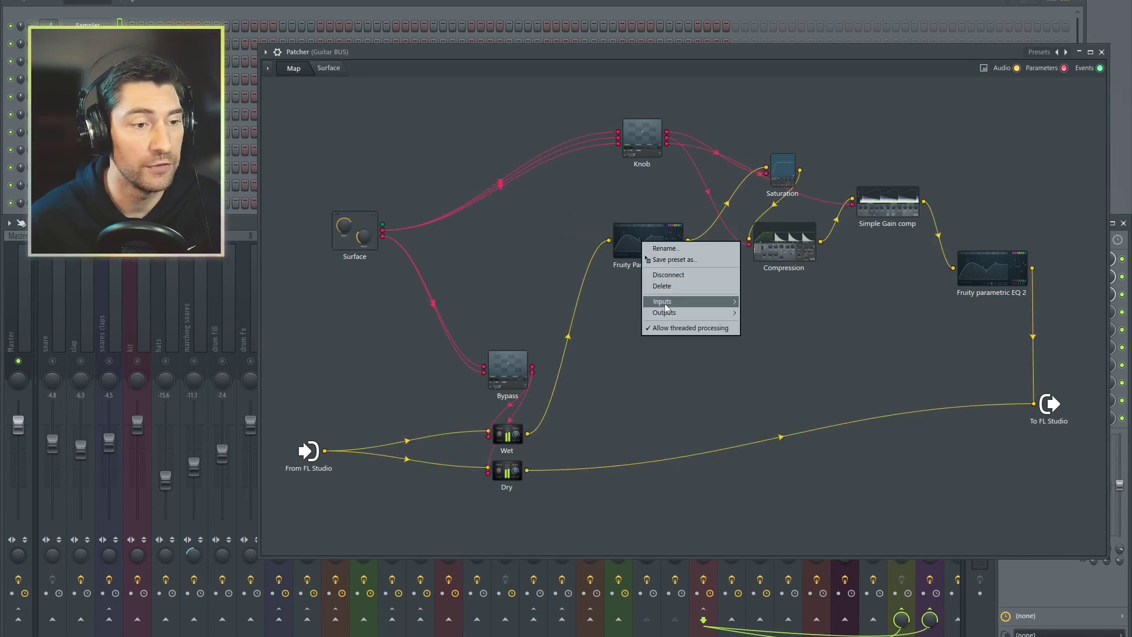
mouse_move(665, 304)
mouse_move(762, 313)
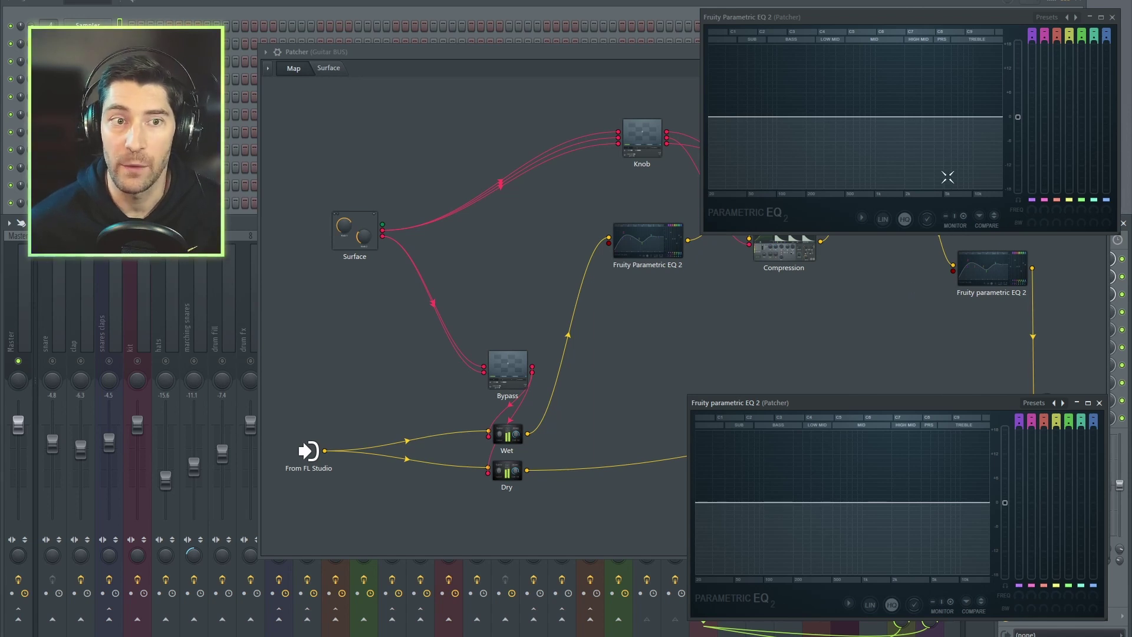
Stack the two EQ windows one above the other to compare them, and close both.
drag(895, 16, 875, 71)
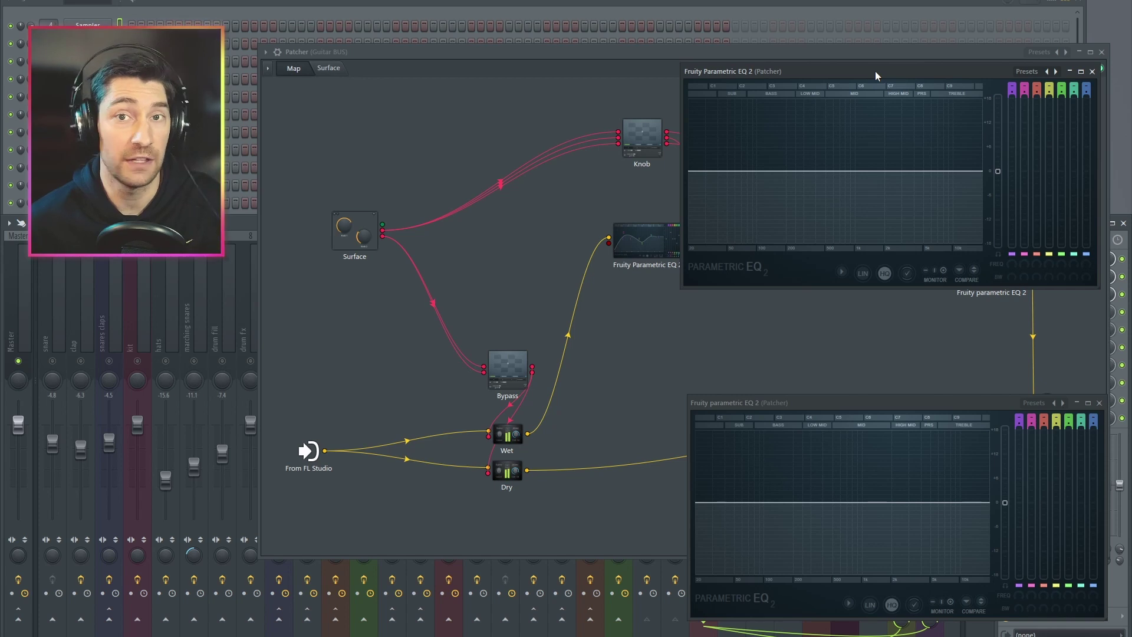
drag(912, 403, 904, 313)
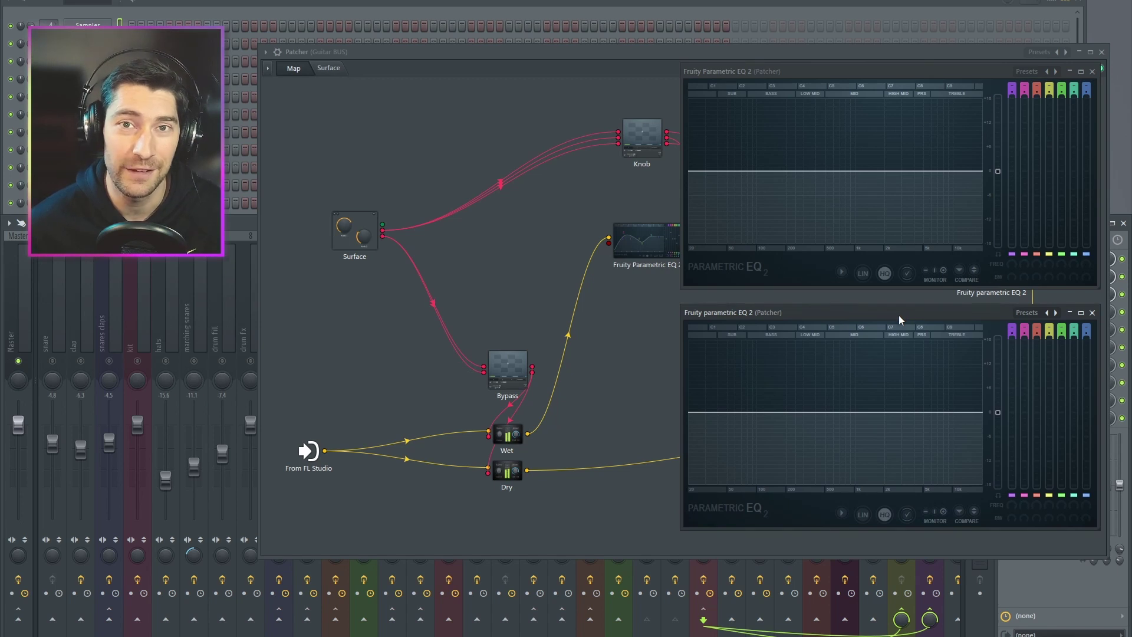
drag(904, 316, 904, 304)
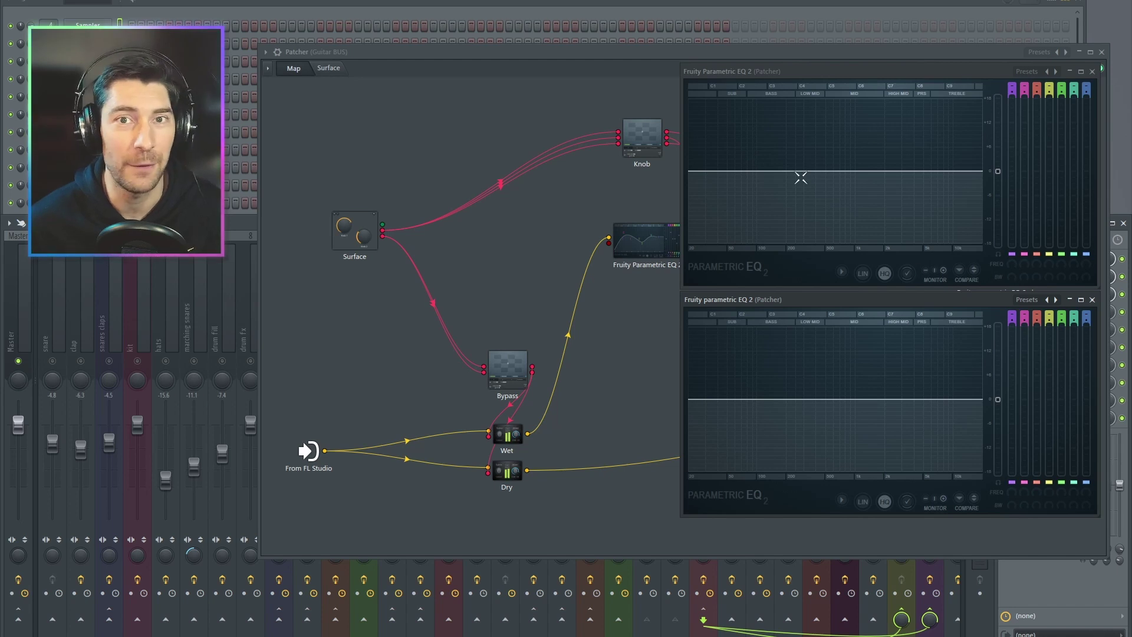
click(1092, 72)
click(1092, 300)
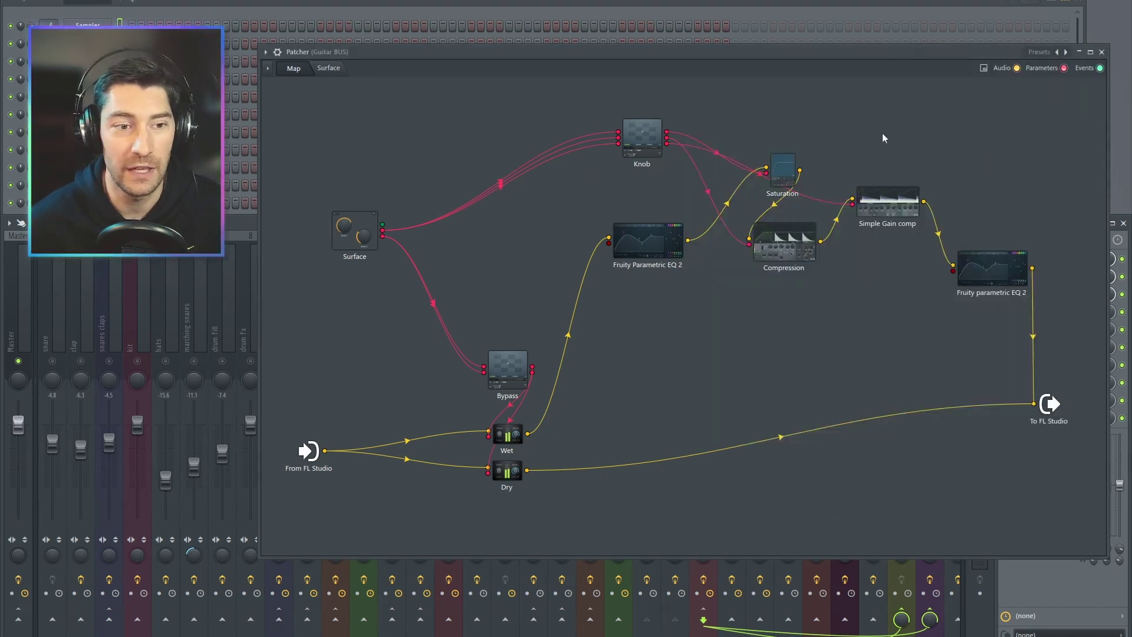
Add a Fruity X-Y-Z Controller above Simple Gain comp and activate two of its inputs.
right_click(886, 142)
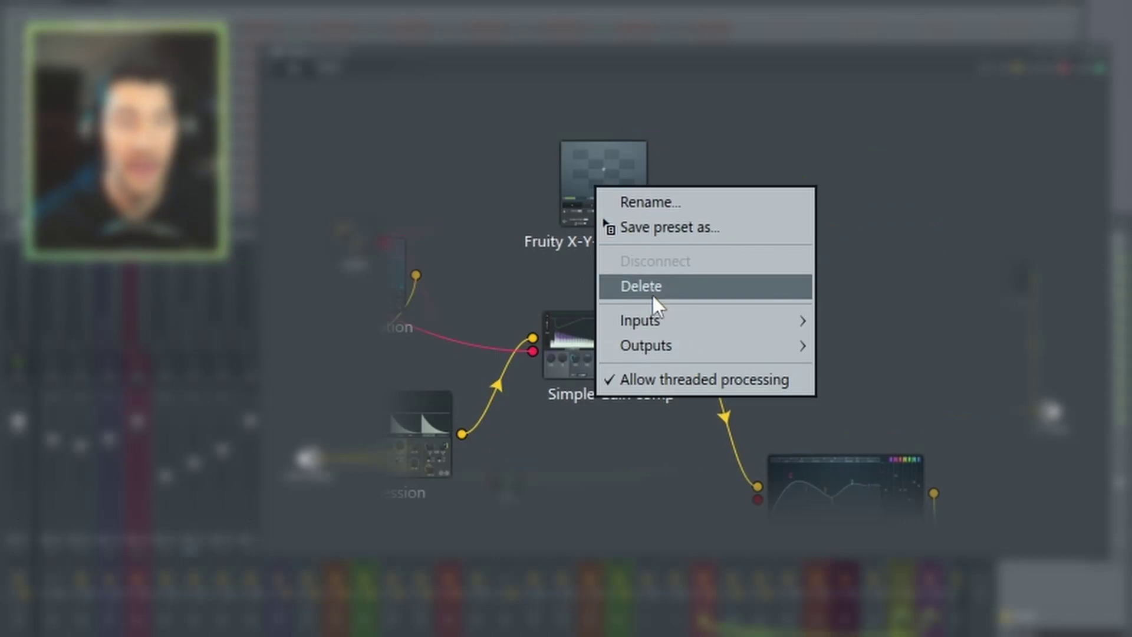
mouse_move(914, 199)
mouse_move(1010, 203)
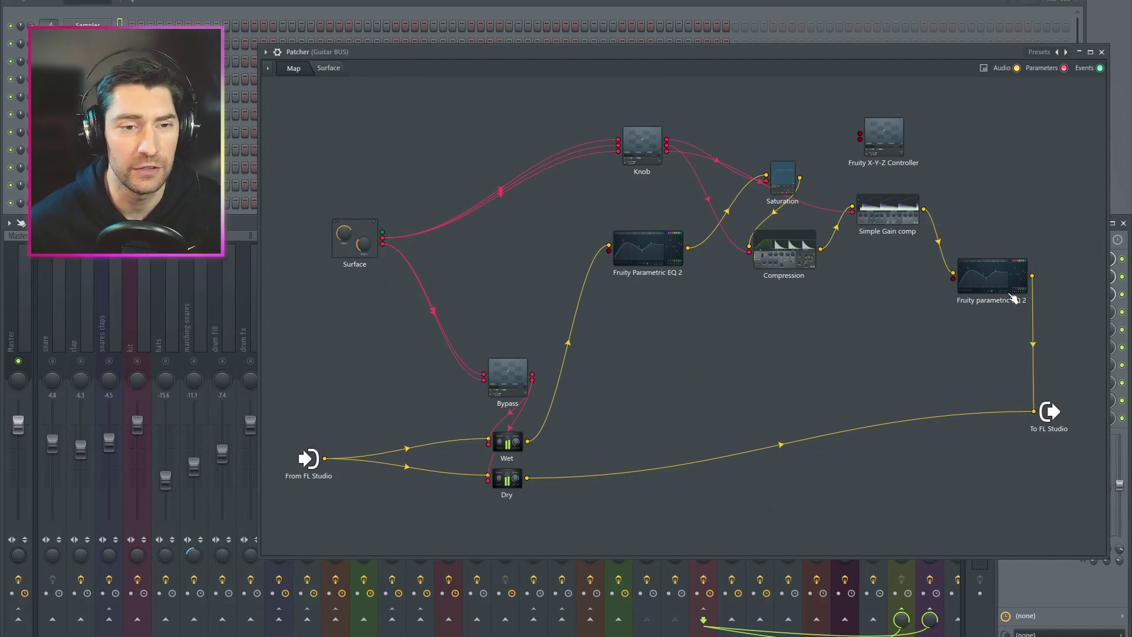
Activate the X and Y controller outputs of the Fruity X-Y-Z Controller.
right_click(886, 135)
mouse_move(924, 207)
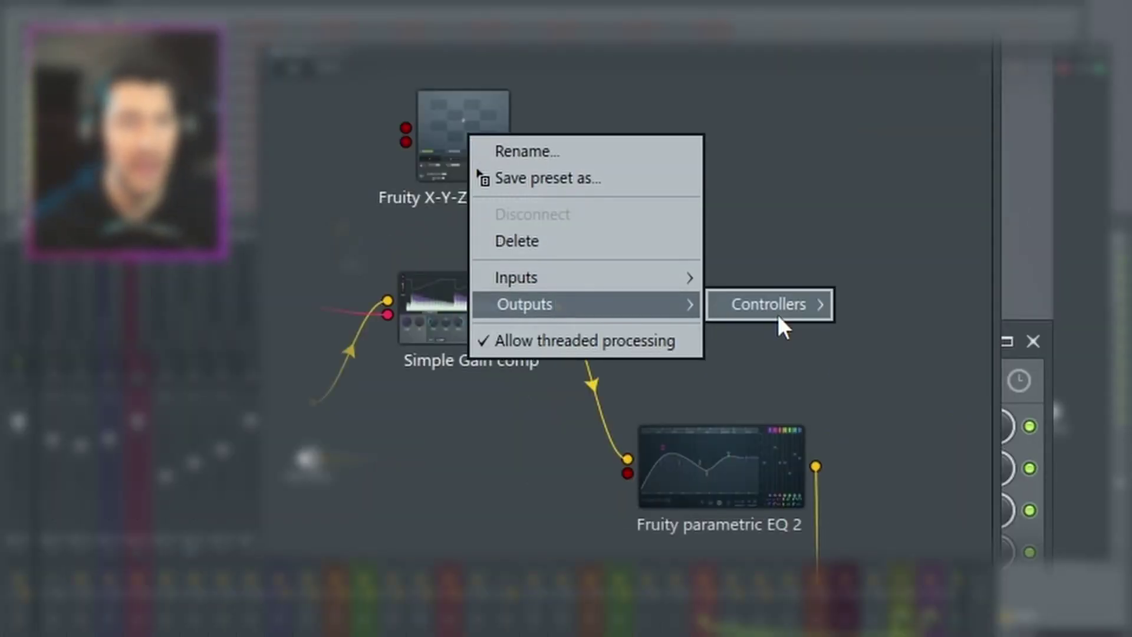
mouse_move(820, 307)
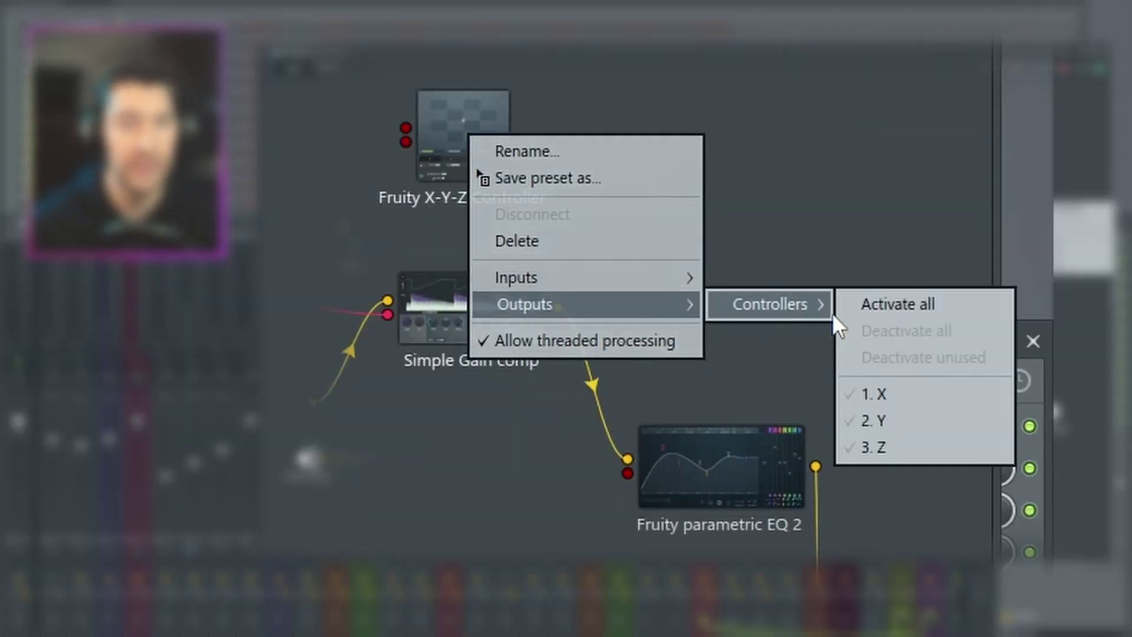
click(893, 389)
right_click(462, 132)
mouse_move(534, 304)
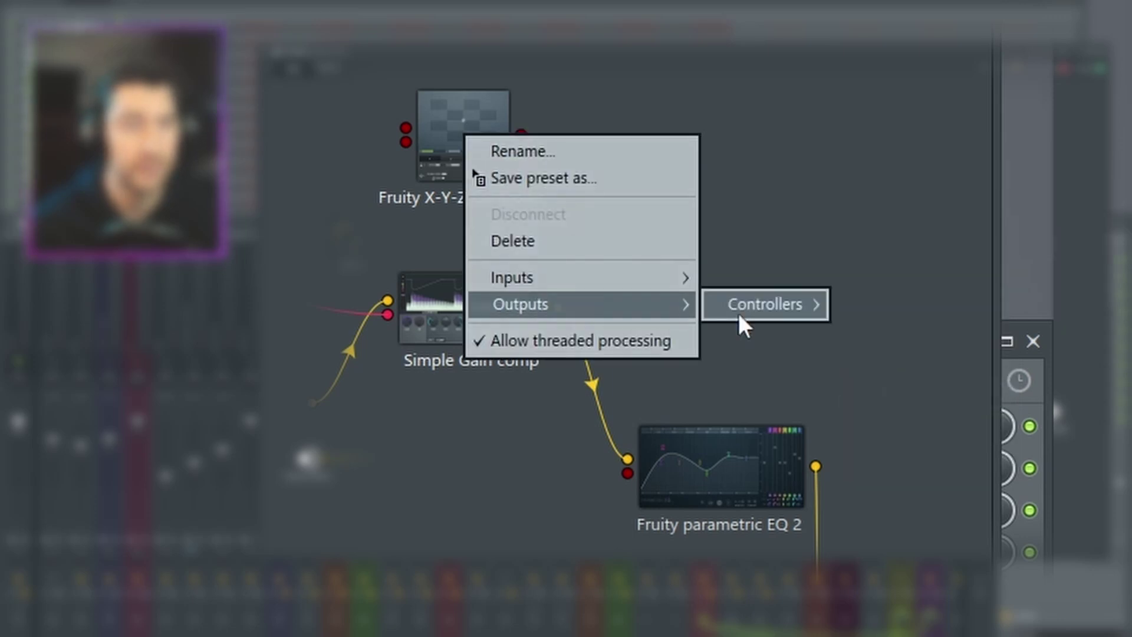
mouse_move(749, 304)
click(902, 422)
Move the Fruity X-Y-Z Controller below the Compression module and open it on the output mapping for X.
drag(784, 250, 717, 336)
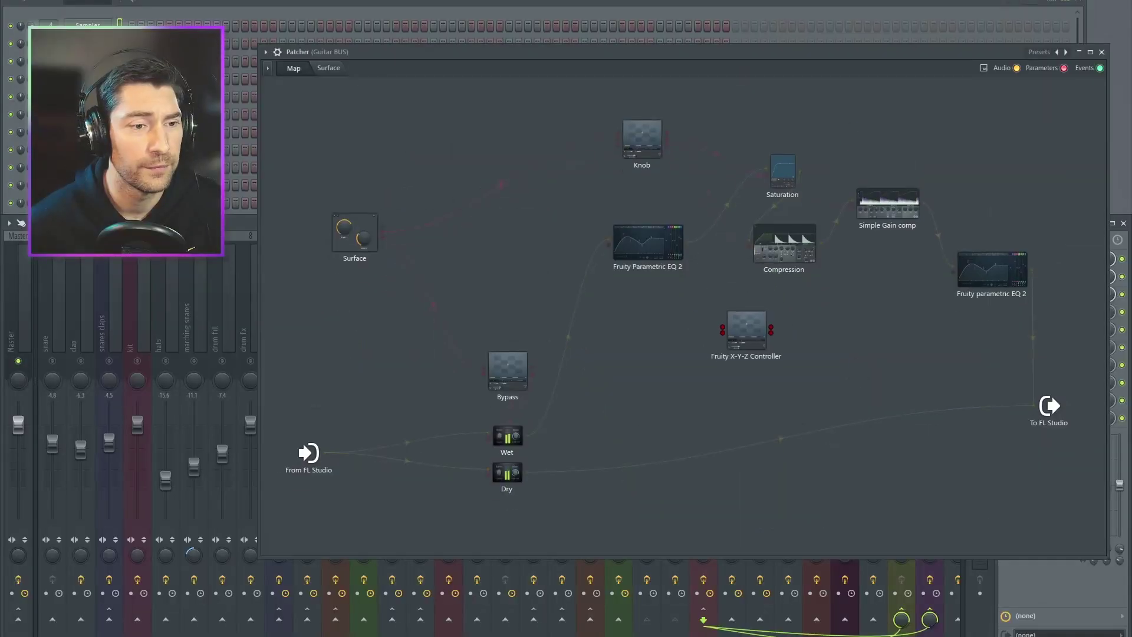
click(718, 336)
click(645, 387)
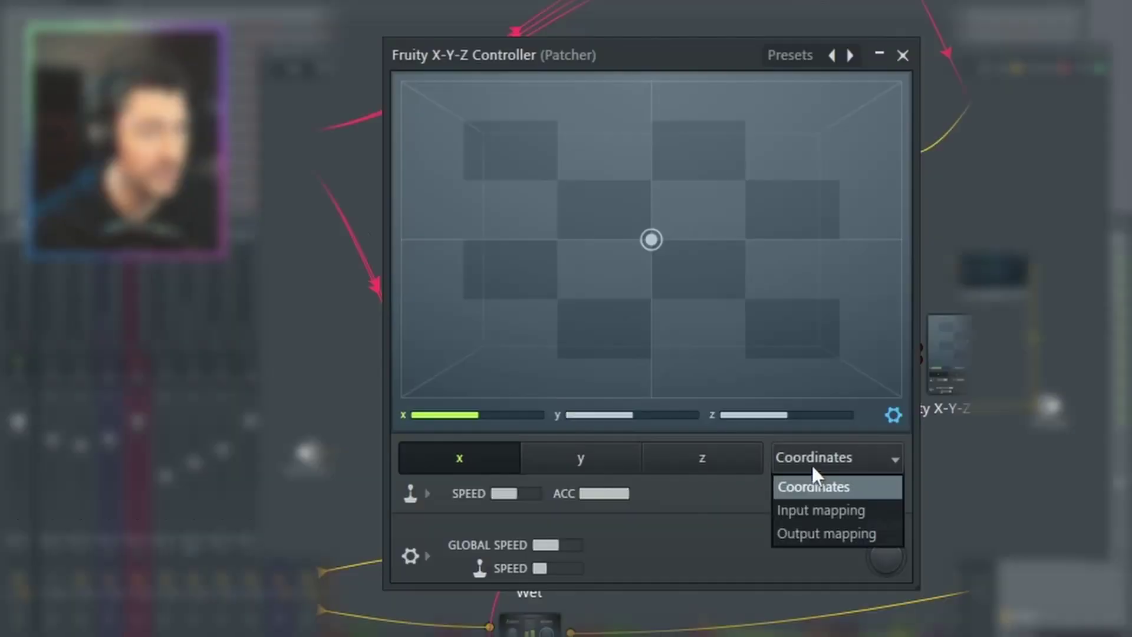
click(655, 424)
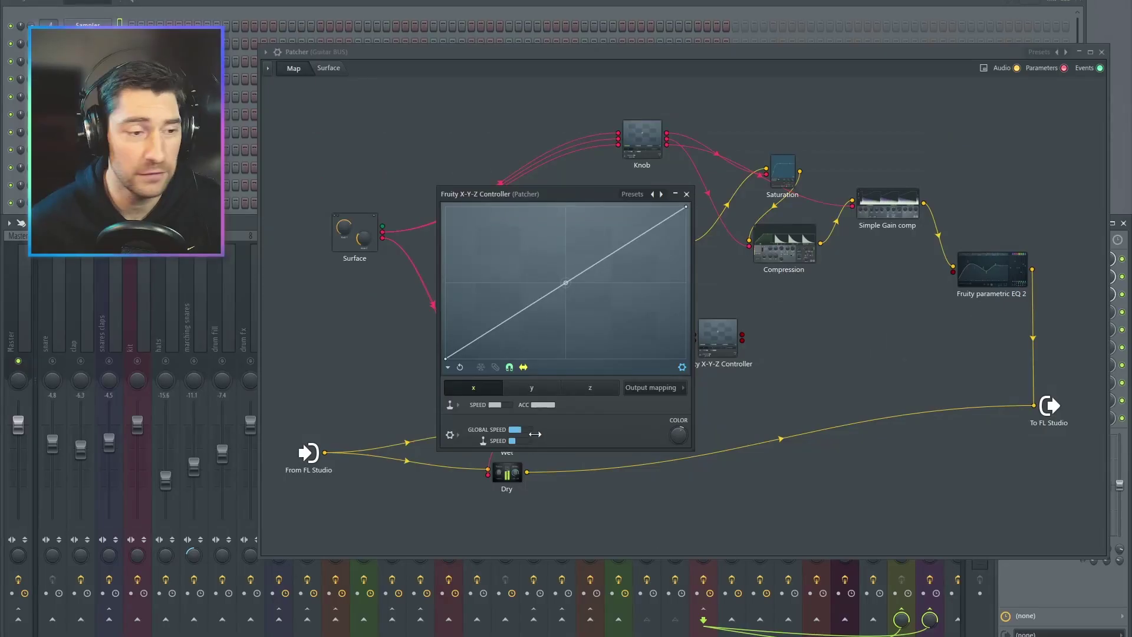
Lower the Fruity X-Y-Z Controller's global speed to its minimum and move its window down over the free map area.
drag(528, 431, 509, 432)
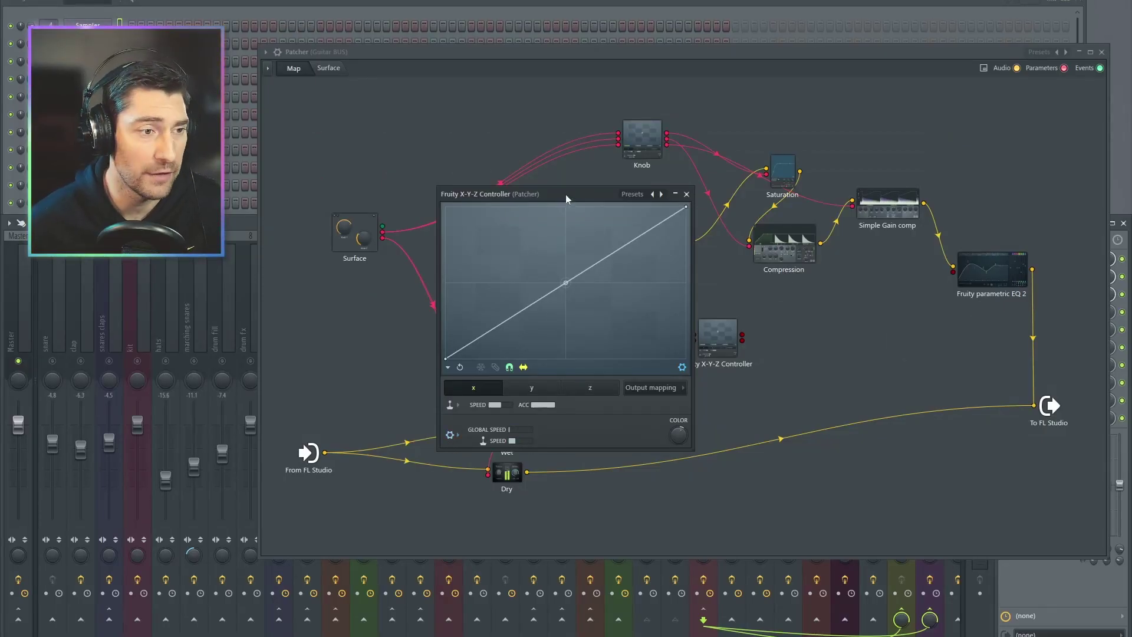
drag(567, 199, 777, 160)
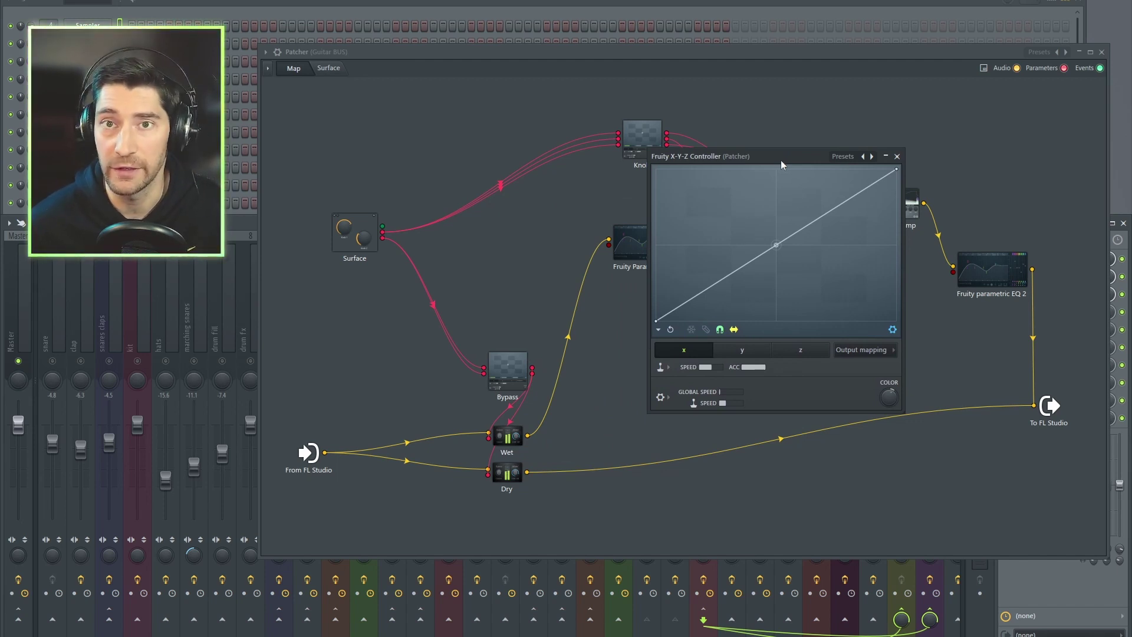
drag(790, 156, 886, 277)
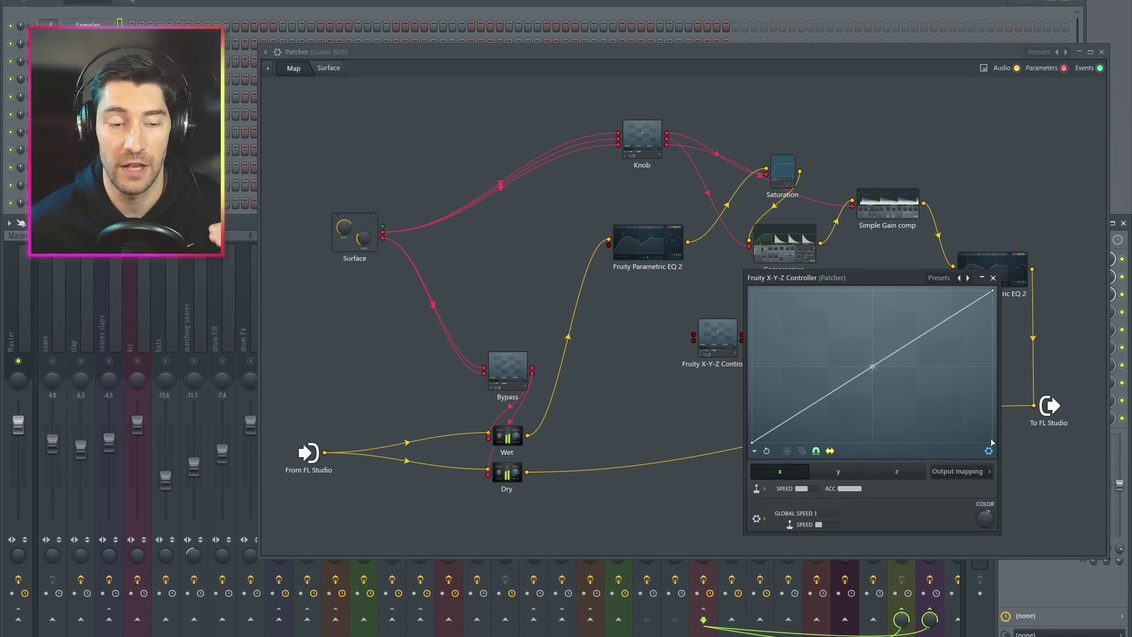
Set the end point of the X output mapping curve to a value of 0.5.
right_click(995, 292)
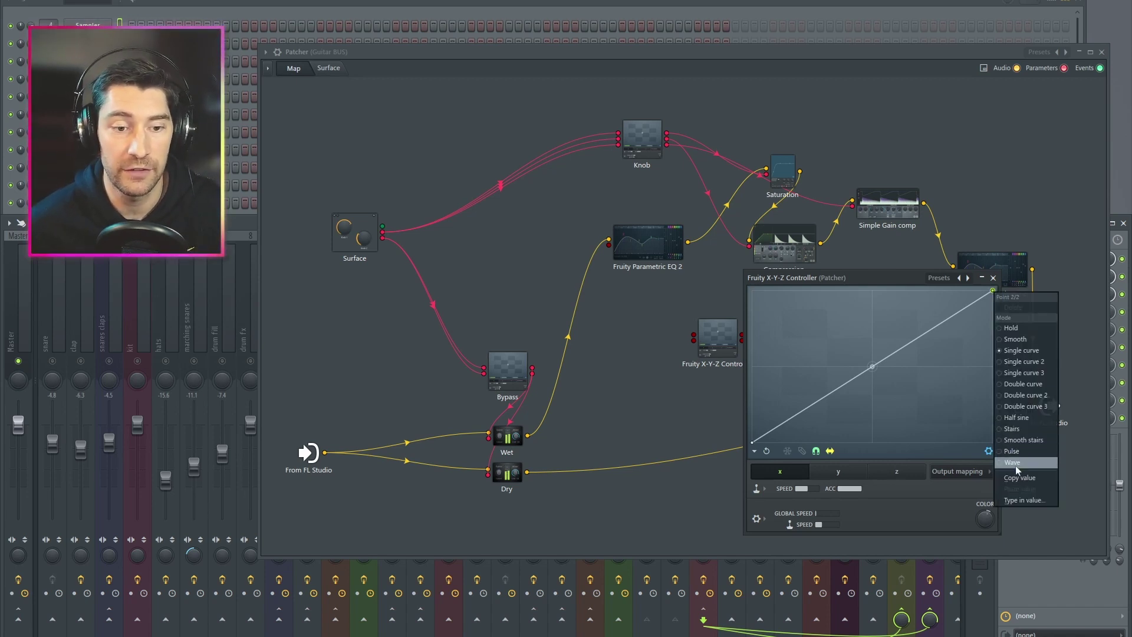
click(1023, 497)
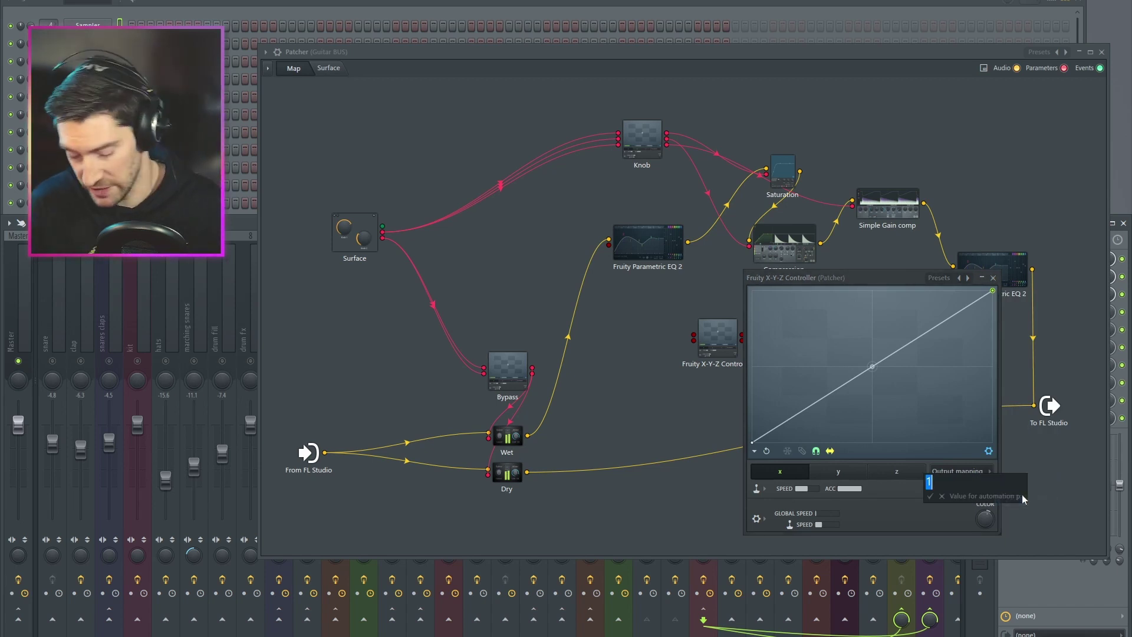
text(0.5)
key(Return)
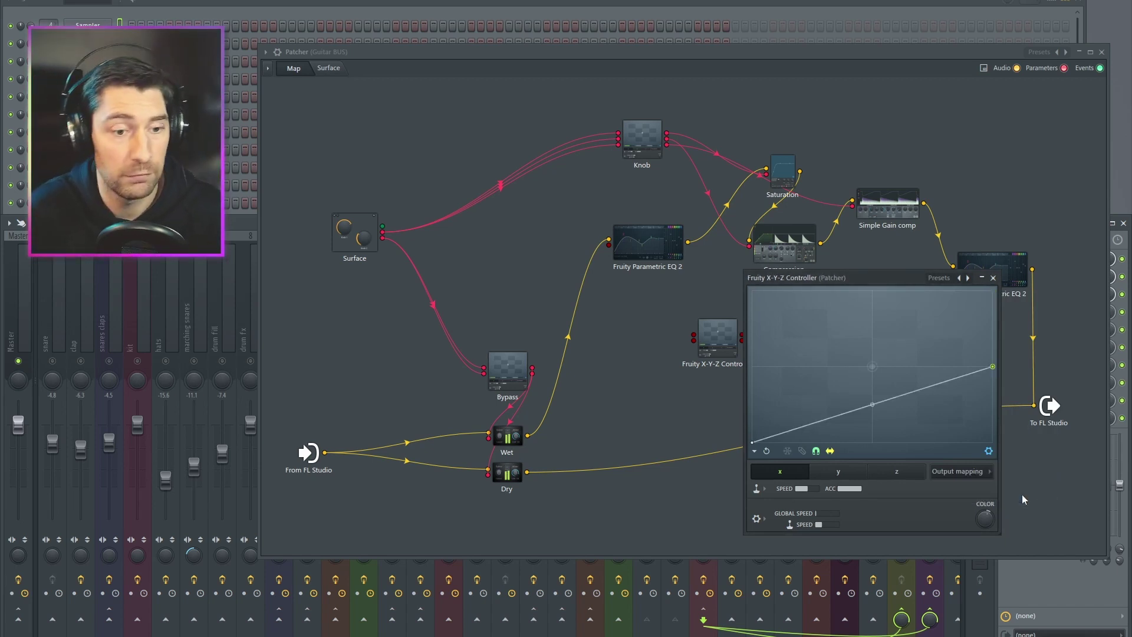
Set the end point of the Y output mapping curve to half height, matching the 0.5 used for X.
click(854, 472)
right_click(993, 292)
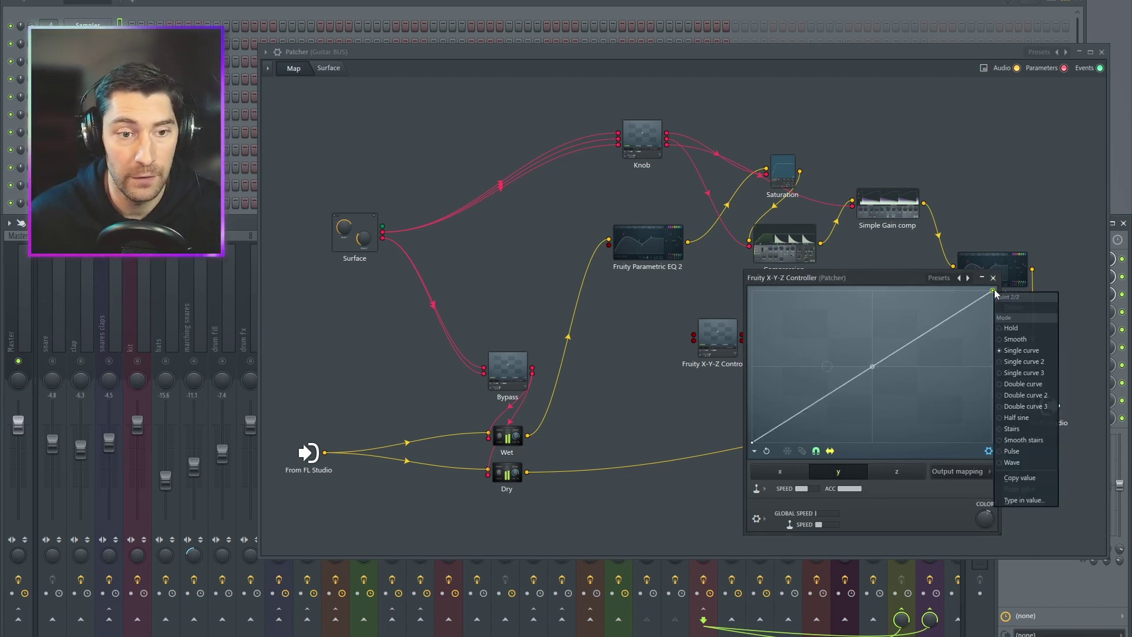
click(1023, 499)
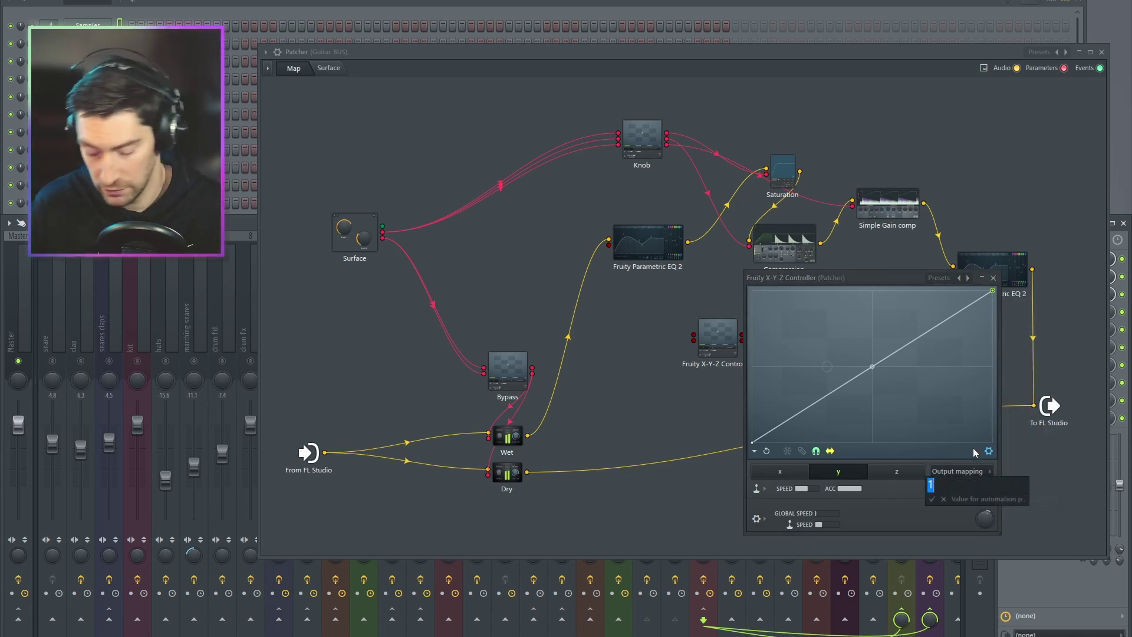
text(50)
key(Return)
Raise the start point of the X mapping curve to maximum, check the Y mapping, and close the controller window.
click(814, 476)
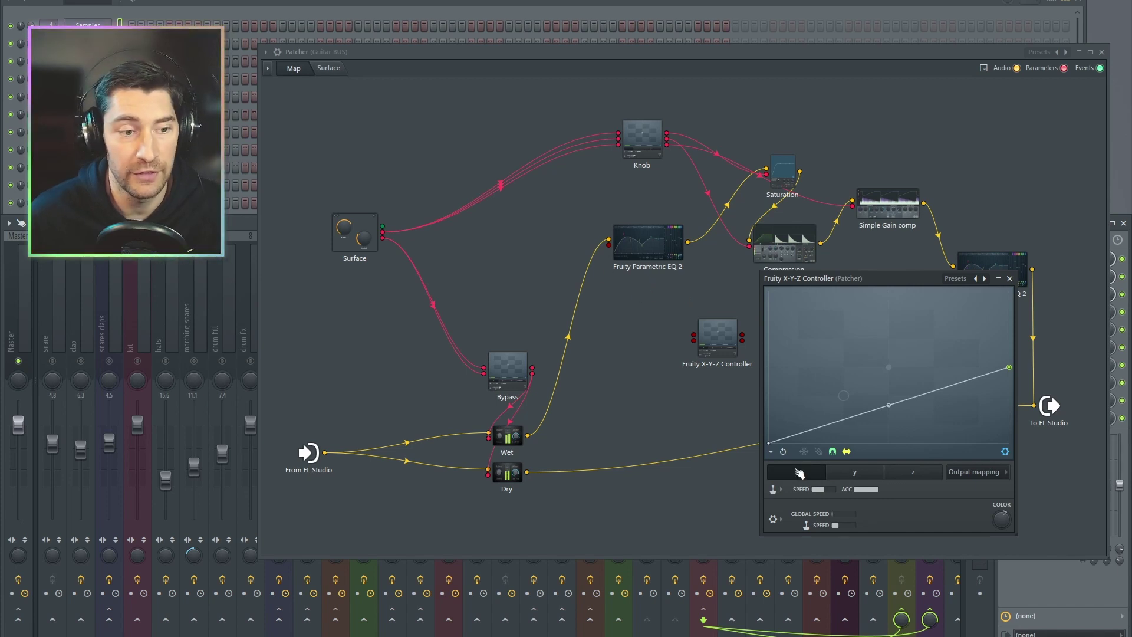
drag(768, 442, 756, 294)
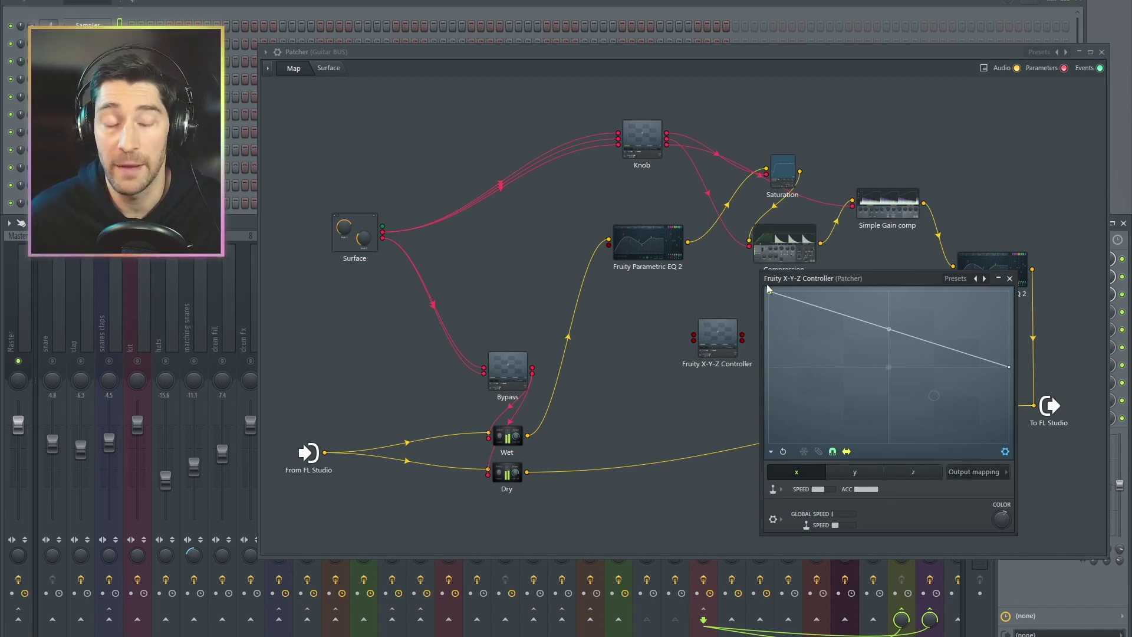
click(854, 472)
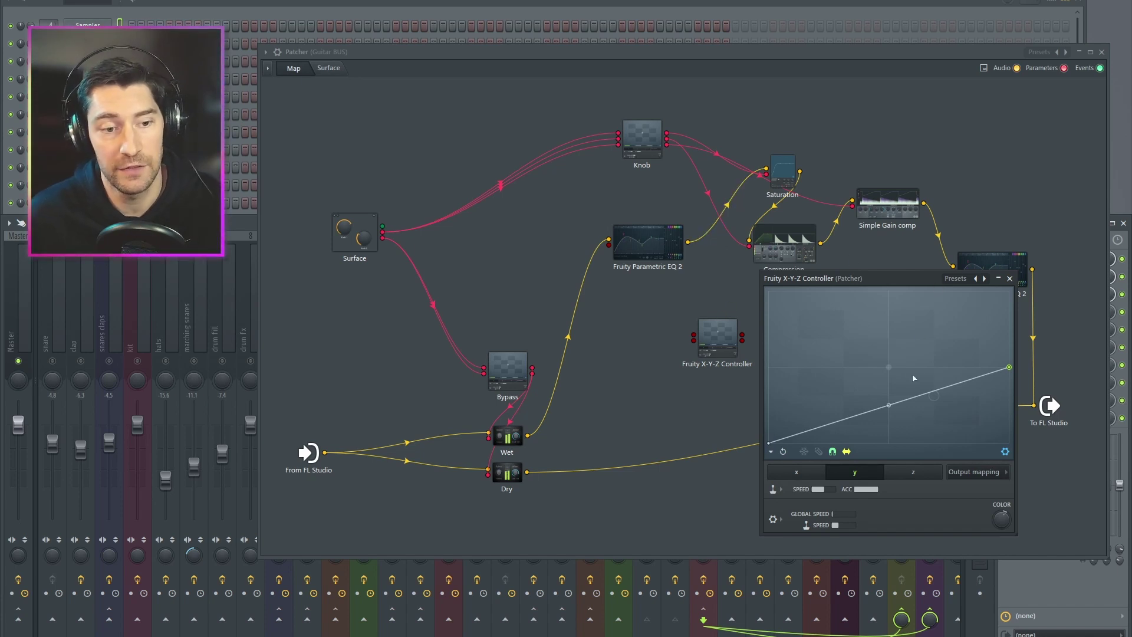
click(1010, 278)
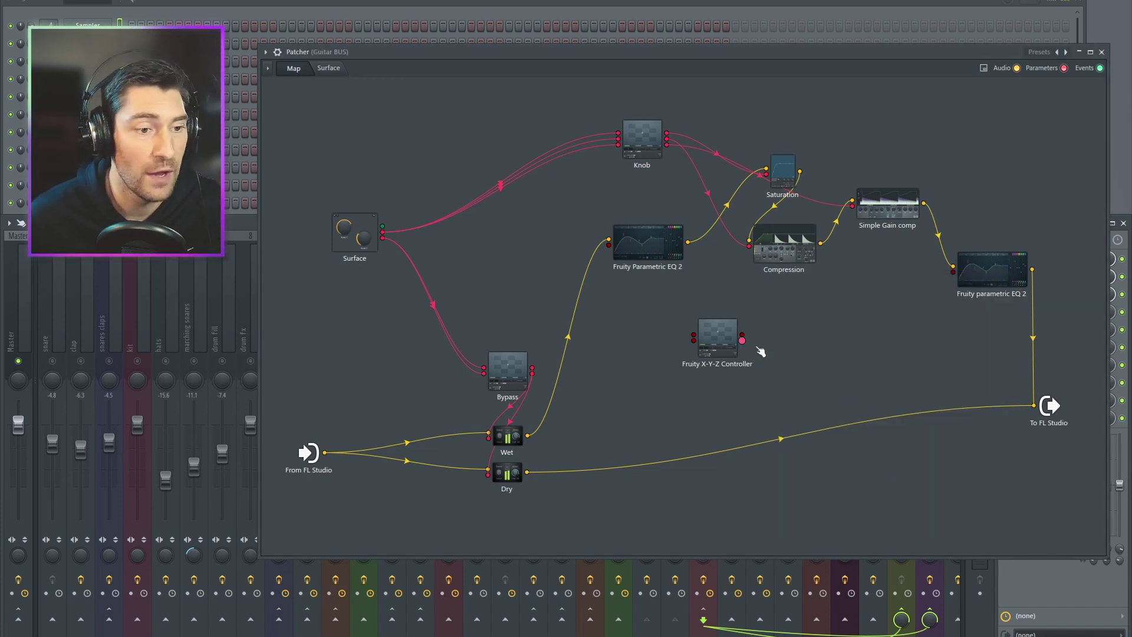
Connect the controller's X output to the EQ before Saturation and its Y output to the EQ after Simple Gain comp.
drag(744, 336, 744, 335)
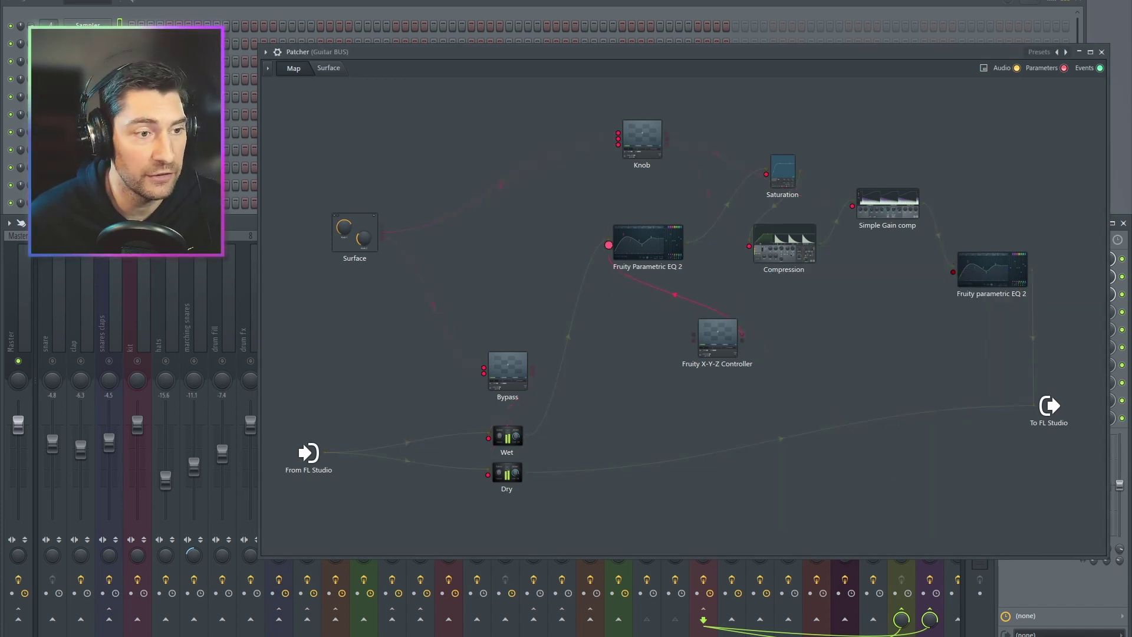
drag(608, 245, 608, 245)
drag(743, 340, 953, 271)
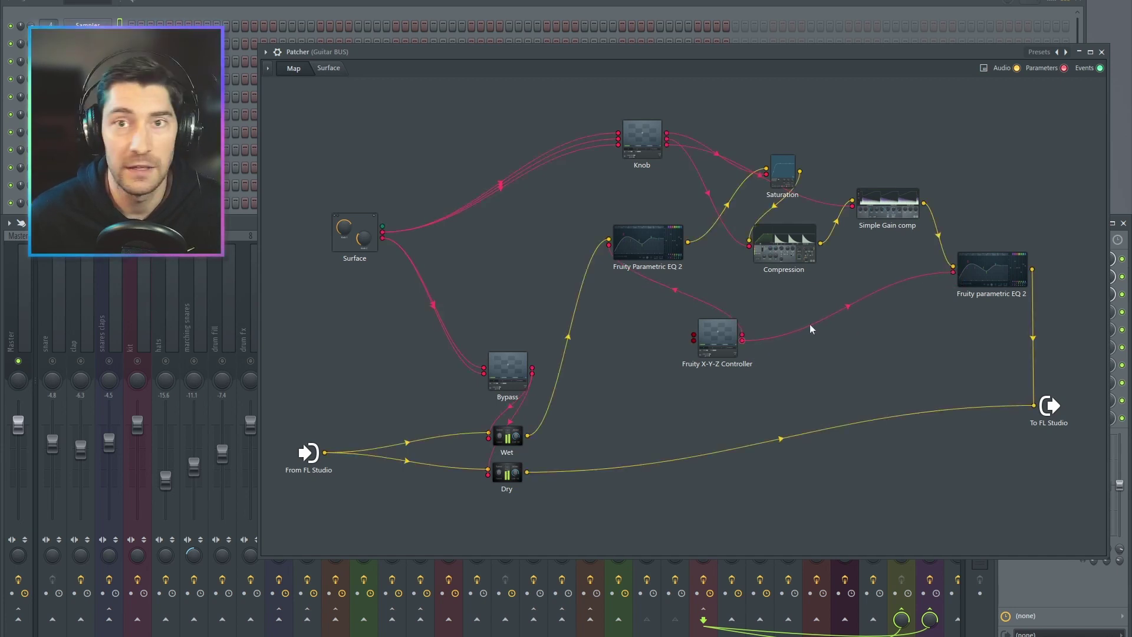
Duplicate the Amount knob on the Surface and shrink the copy beside the blue panel.
click(329, 68)
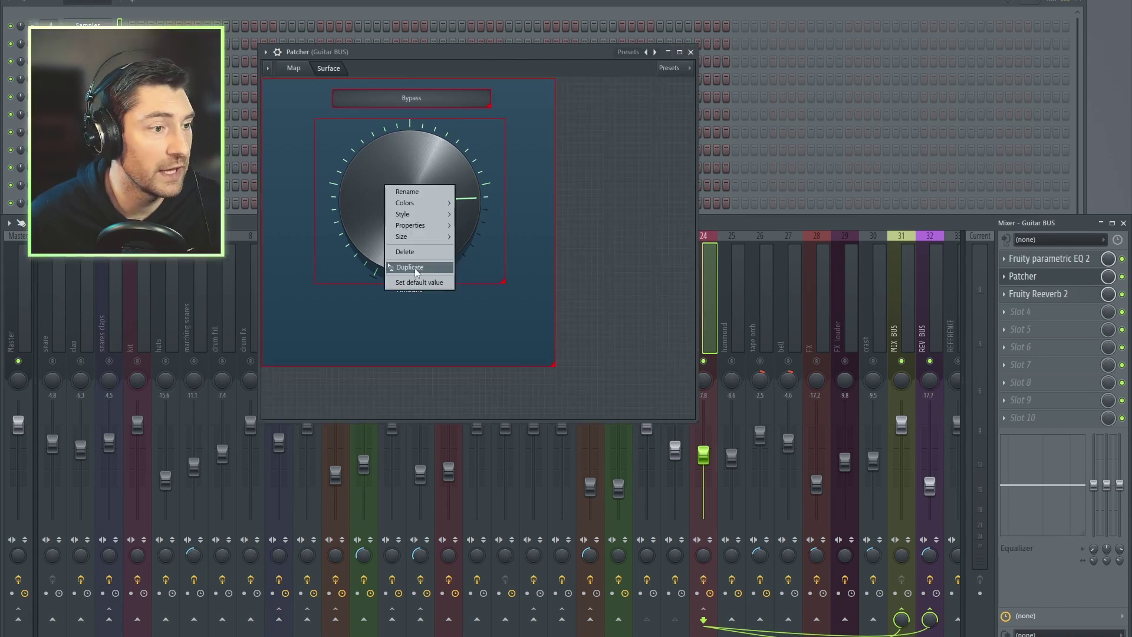
click(415, 269)
click(583, 162)
drag(666, 239, 556, 151)
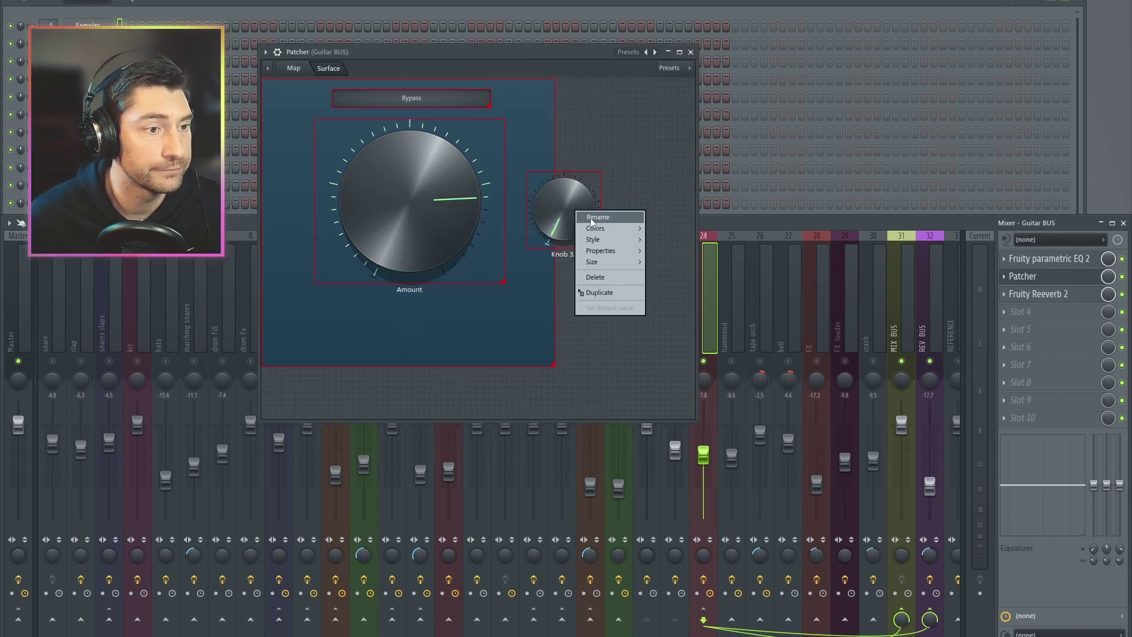
Rename the small knob as Threshold and place it at a reduced size at the lower left of the Amount knob.
click(592, 217)
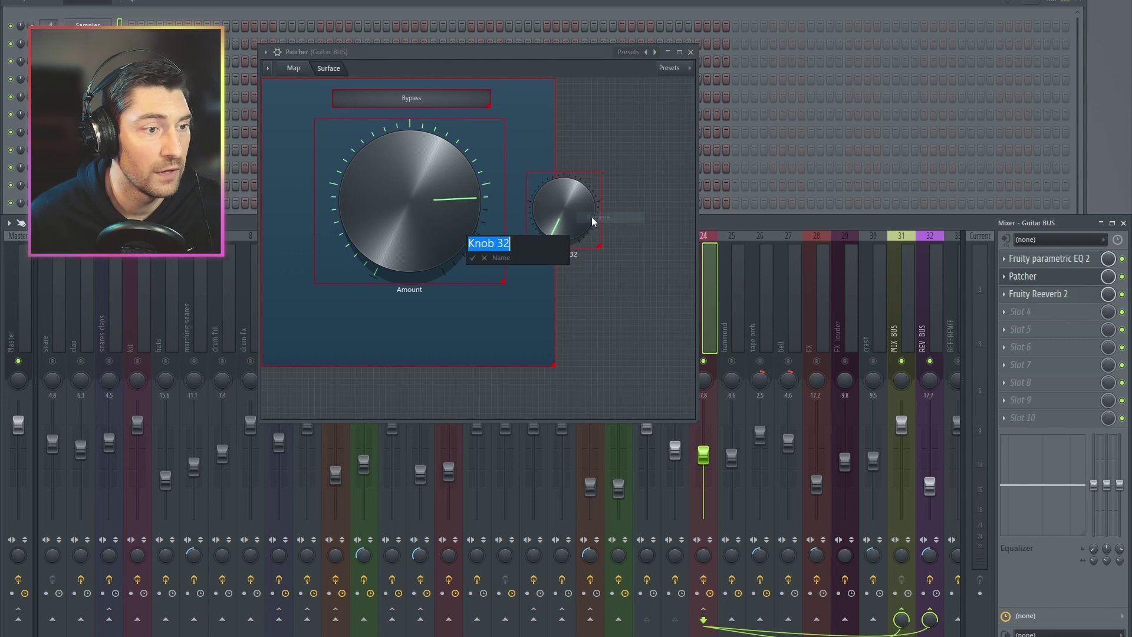
text(Threshold)
key(Return)
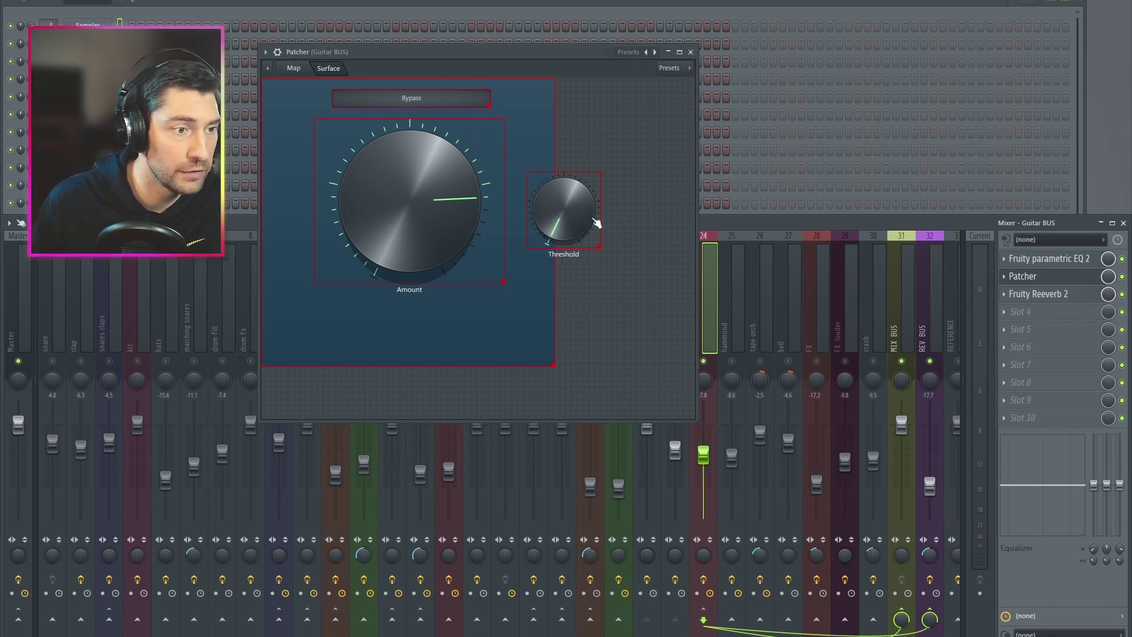
drag(593, 219, 336, 299)
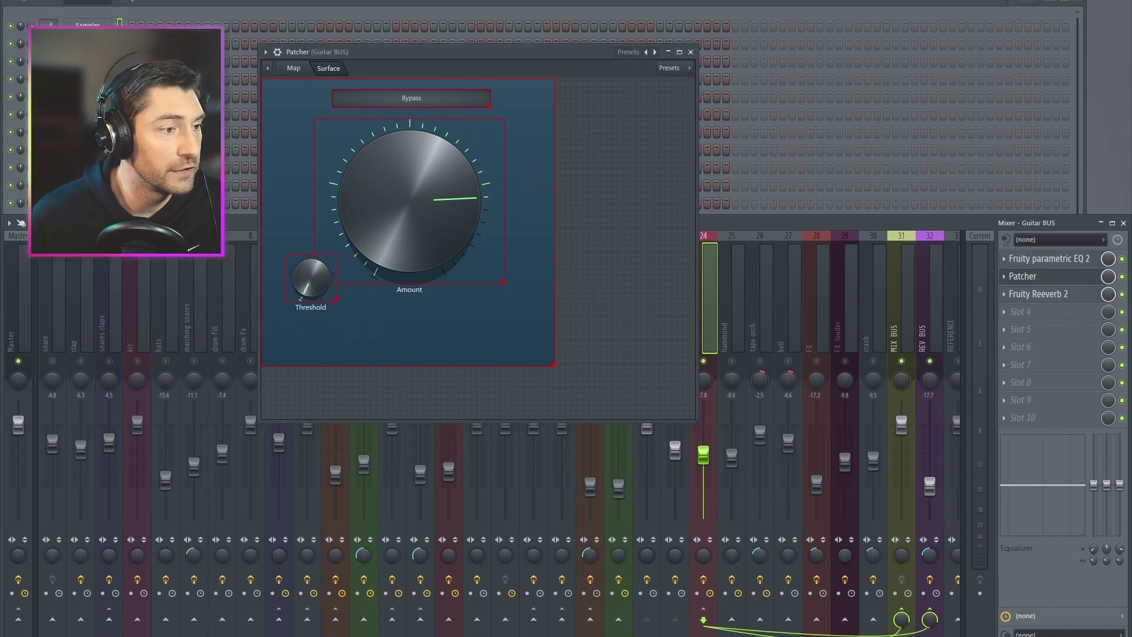
Link the Surface's Threshold output to both Fruity X-Y-Z Controller inputs and turn the Threshold knob fully up.
click(295, 66)
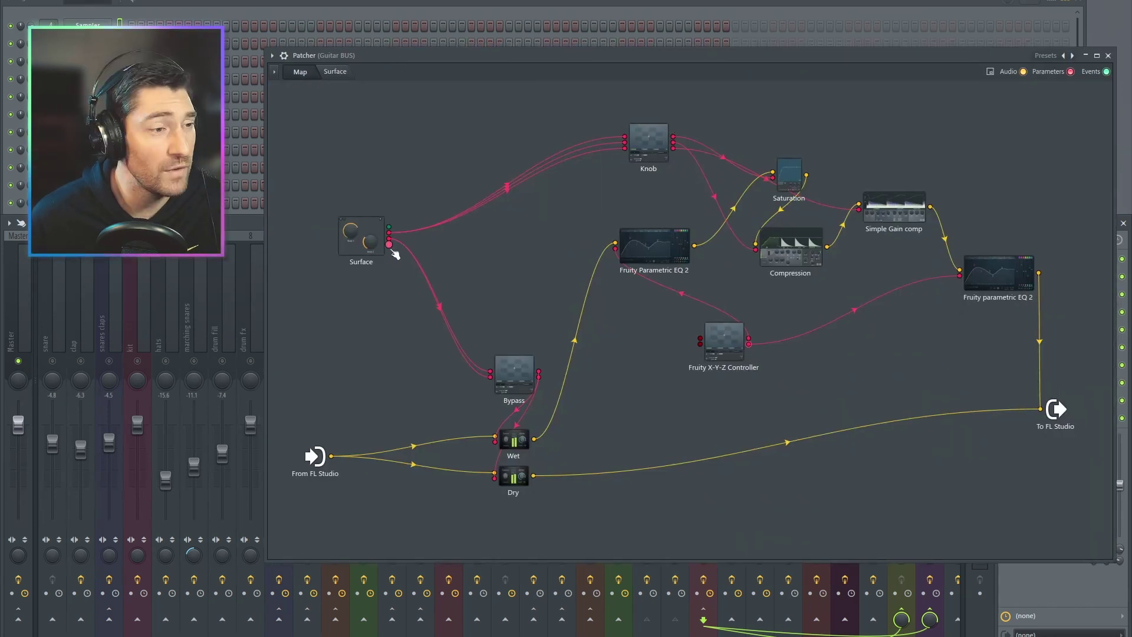
drag(389, 244, 700, 340)
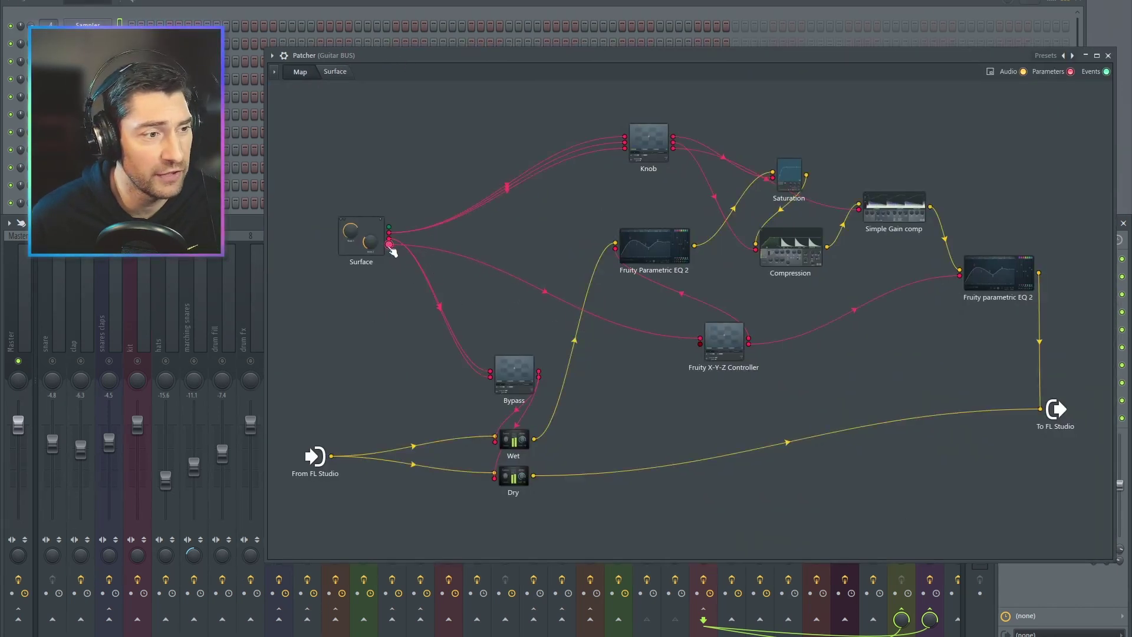
drag(389, 244, 700, 342)
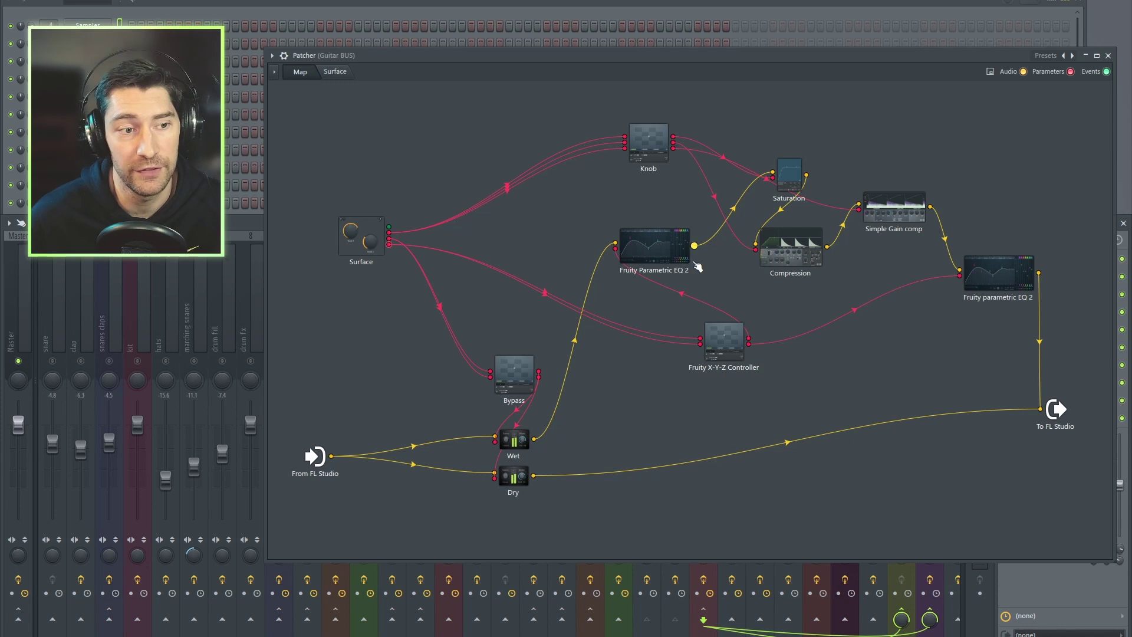
click(375, 251)
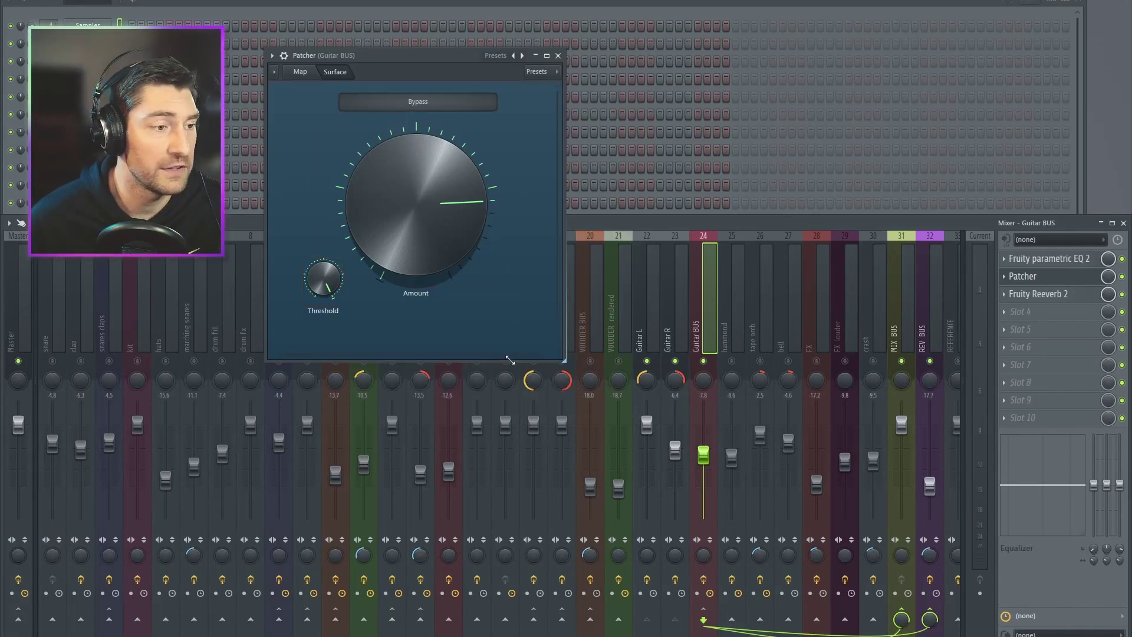
drag(324, 278, 325, 270)
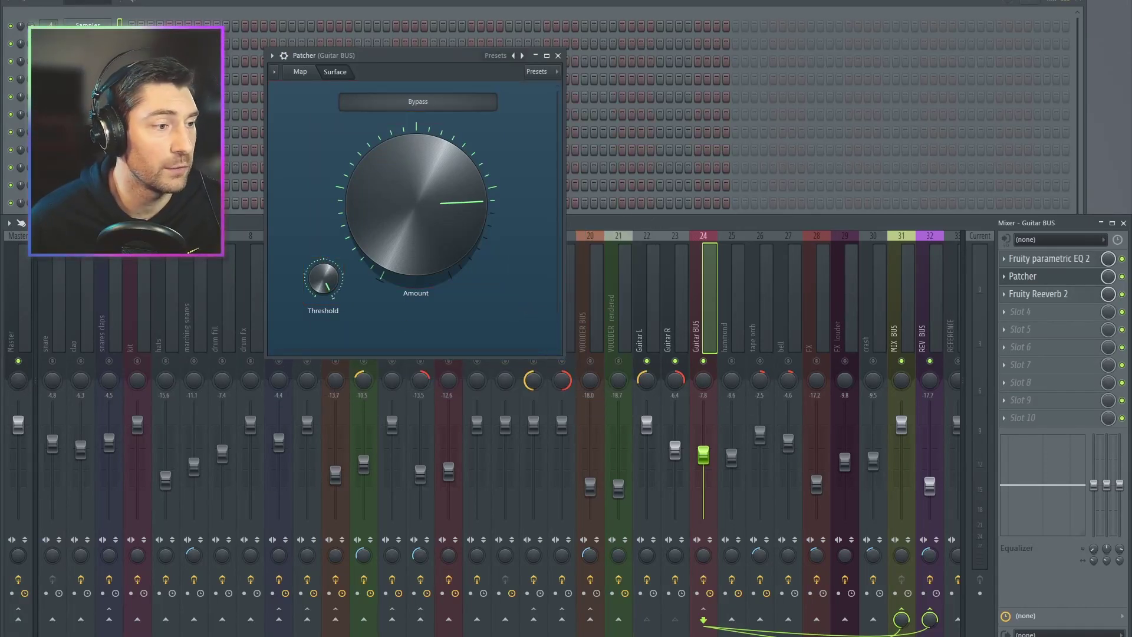
Open the input and output gain EQs from the map and stack their windows beside the Patcher.
click(300, 71)
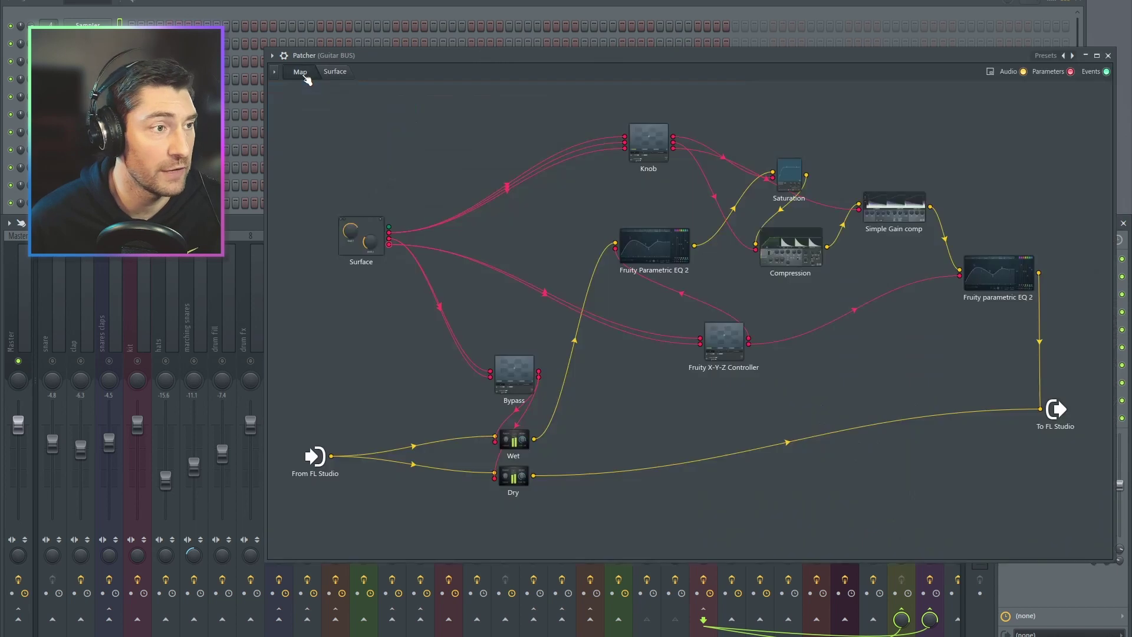
click(999, 272)
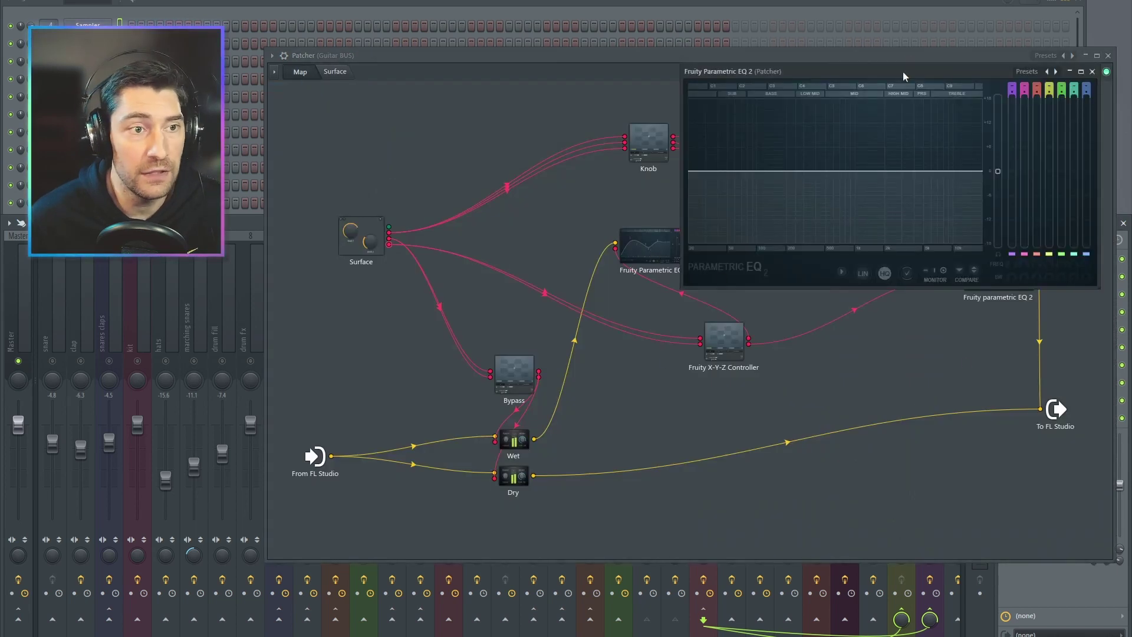
drag(904, 72, 919, 16)
click(990, 279)
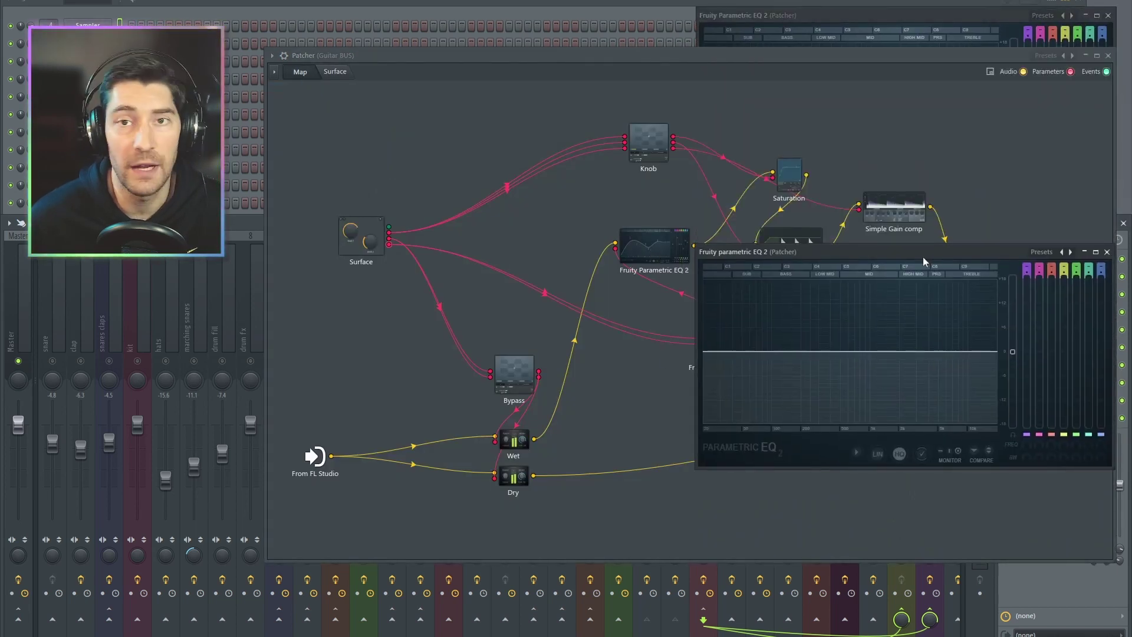
Sweep the Threshold knob on the Surface between minimum and maximum to compare the main levels of both EQs.
click(334, 72)
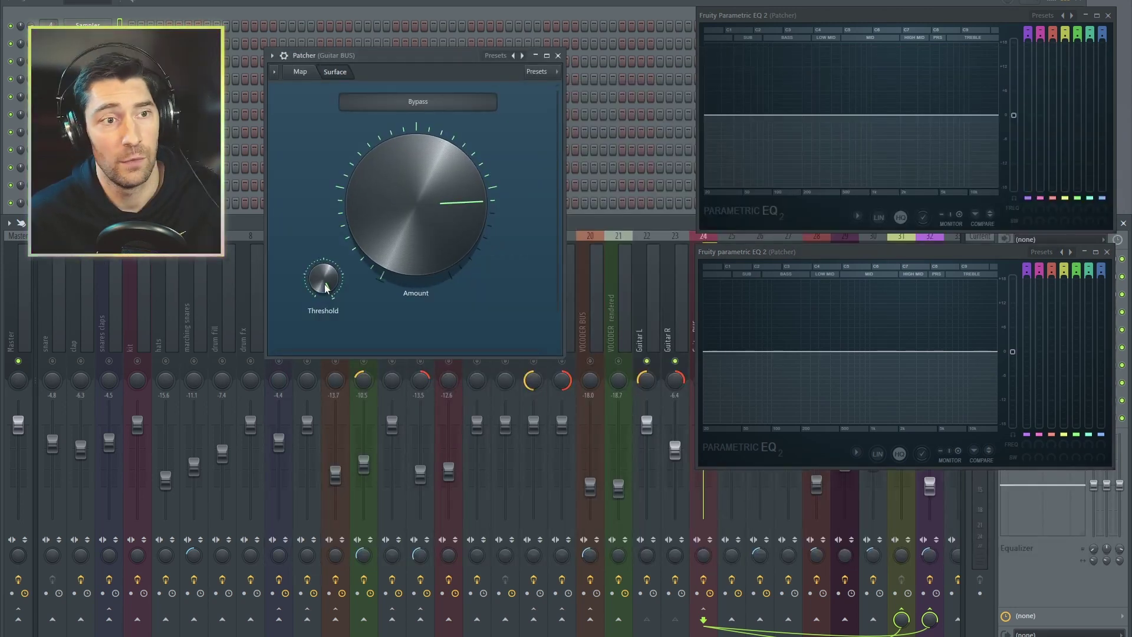
mouse_move(325, 287)
mouse_down()
mouse_move(325, 239)
mouse_move(323, 298)
mouse_up()
drag(325, 217, 325, 182)
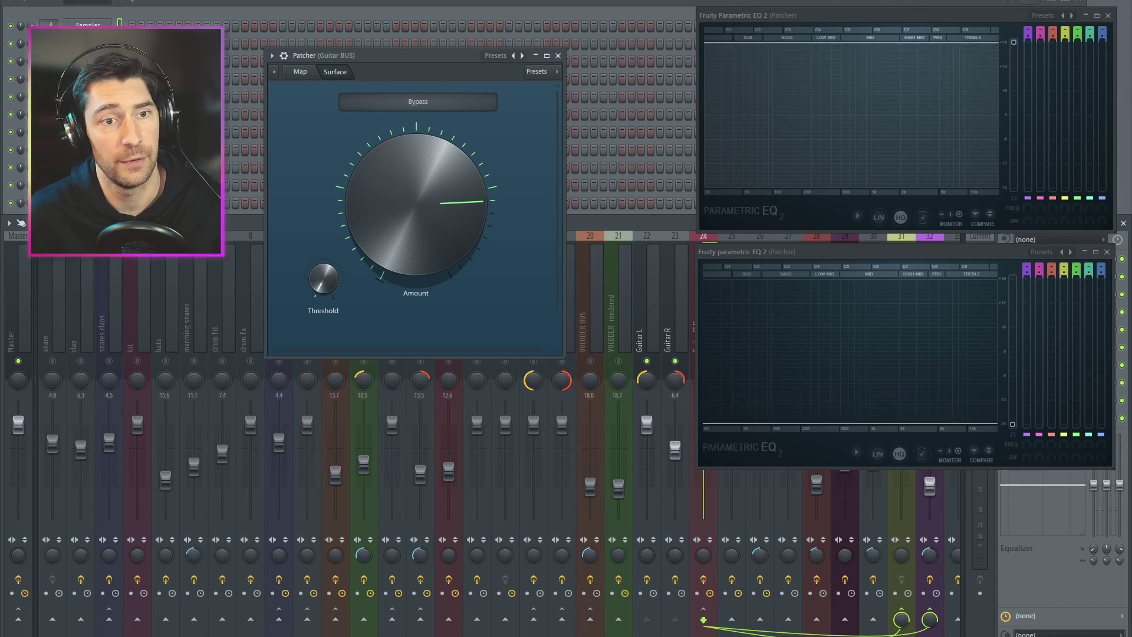
drag(323, 278, 324, 216)
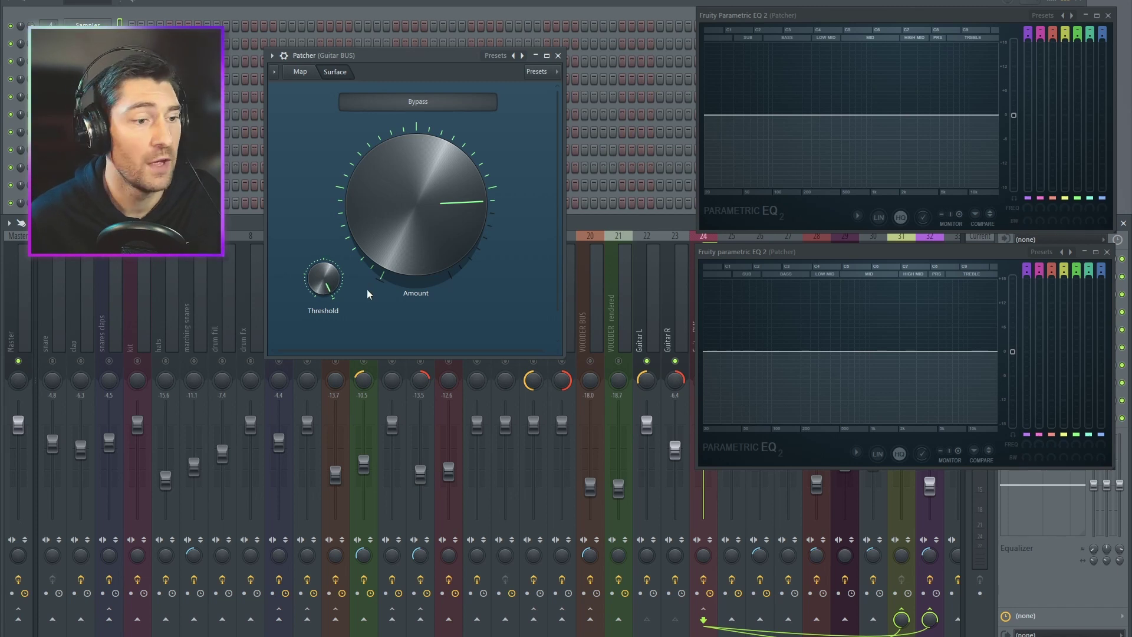
Start playback, move the Patcher window closer to the EQs, and adjust the Threshold and Amount knobs to low settings.
key(space)
drag(430, 65, 512, 83)
drag(416, 323, 415, 255)
mouse_move(486, 203)
mouse_down()
mouse_move(486, 236)
mouse_move(483, 182)
mouse_up()
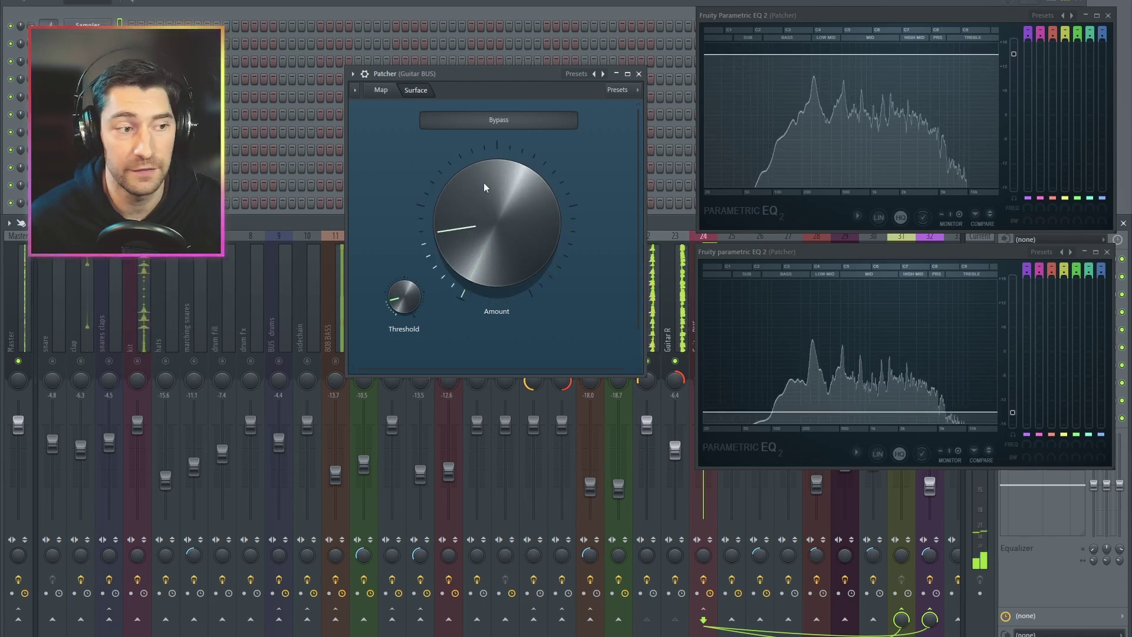